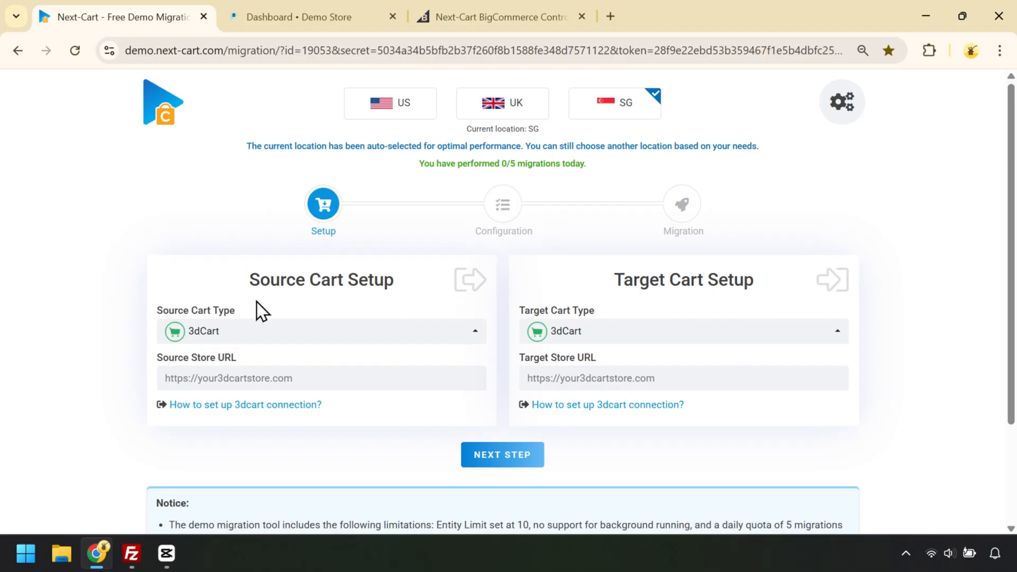
Step: Set the source cart type to PrestaShop and the target cart type to BigCommerce
left_click(272, 337)
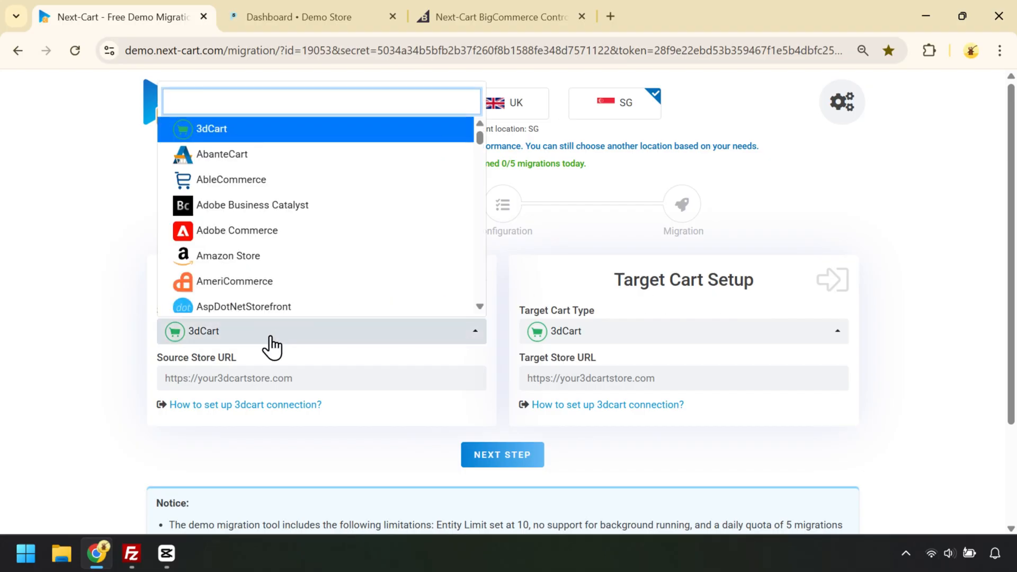
type("pre")
left_click(248, 182)
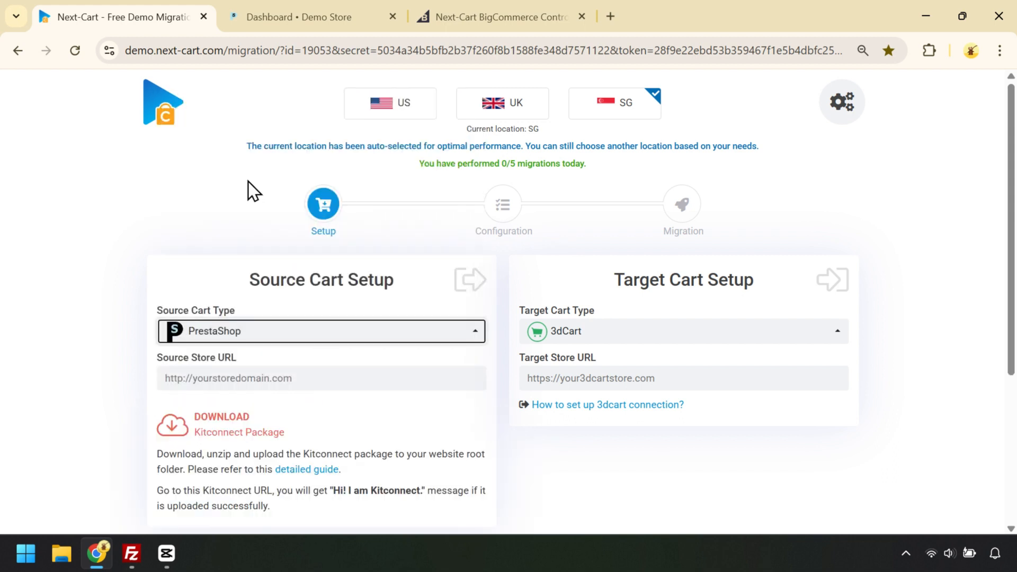
left_click(632, 334)
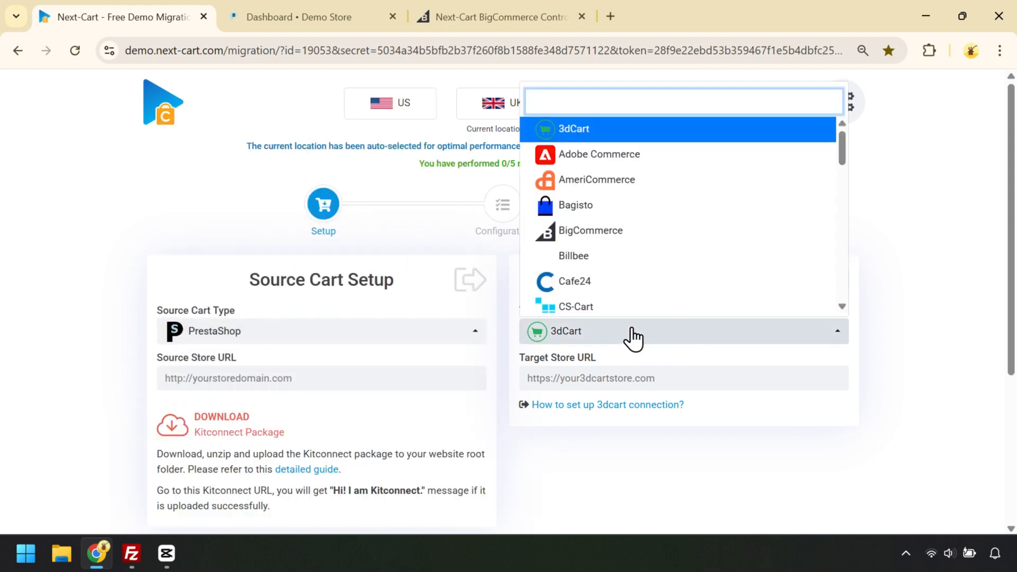
type("big")
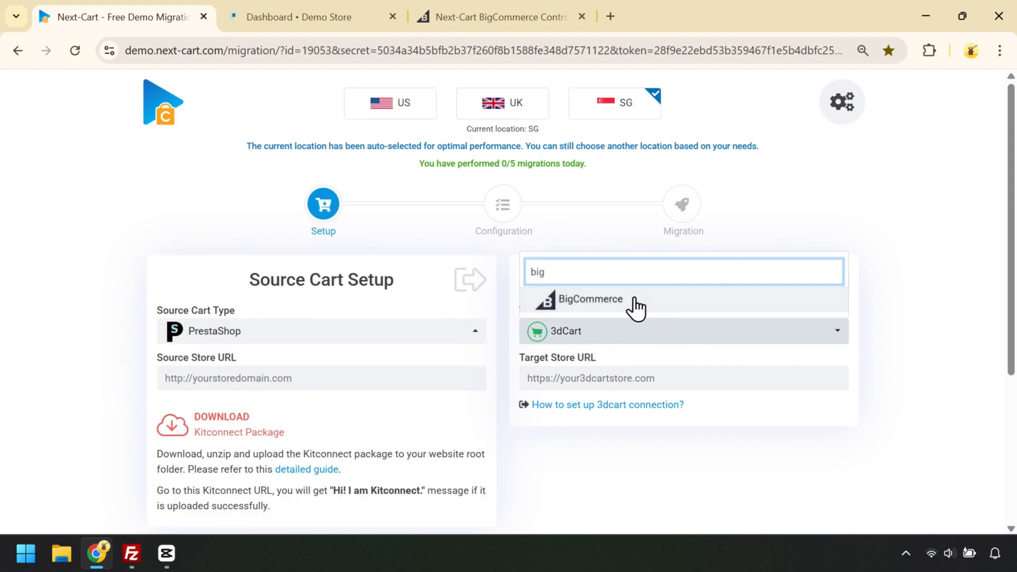
left_click(634, 302)
scroll(628, 300, "down", 2)
left_click(627, 299)
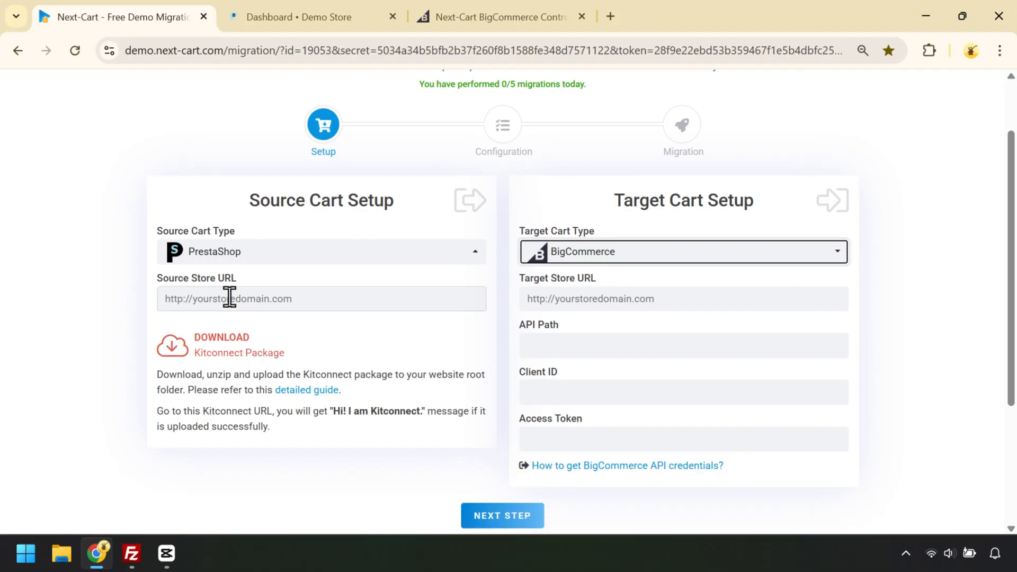
left_click(280, 21)
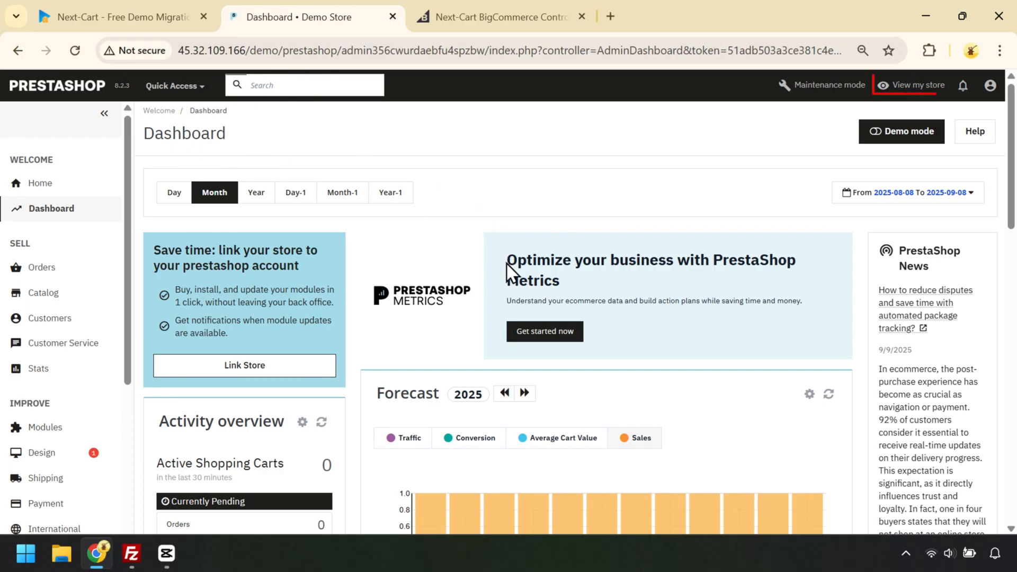
left_click(906, 85)
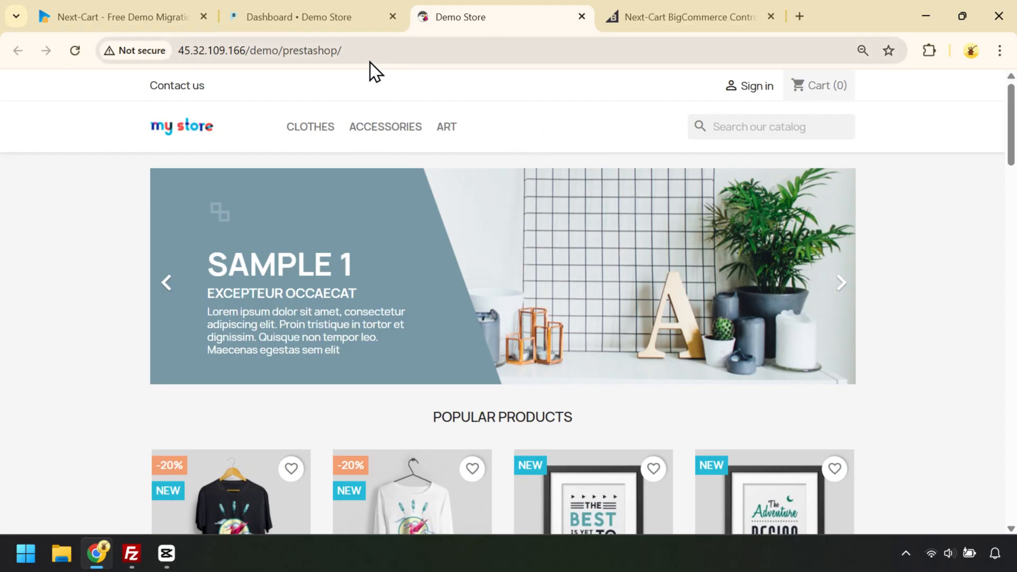
left_click(356, 53)
key("ctrl+c")
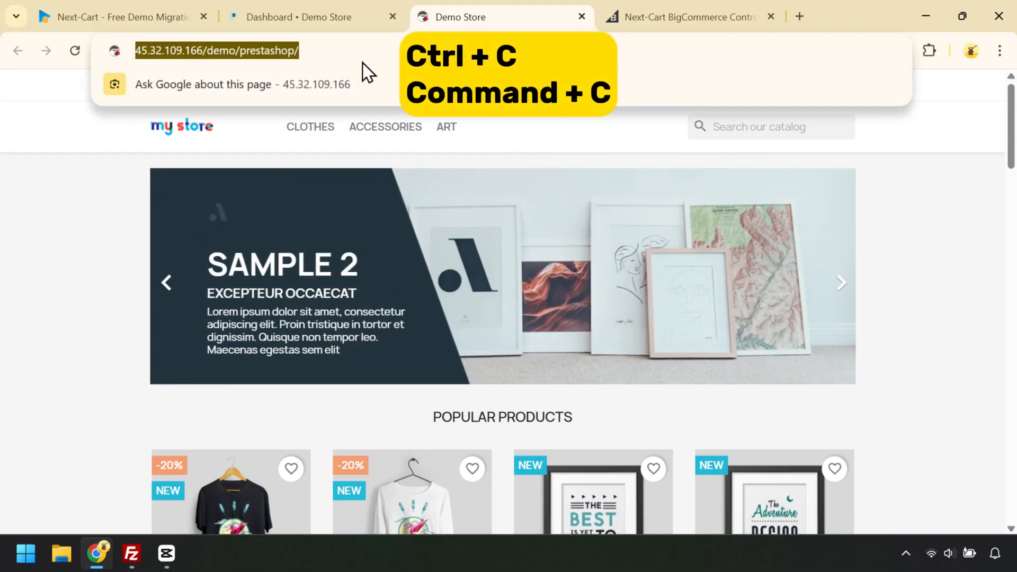
left_click(139, 11)
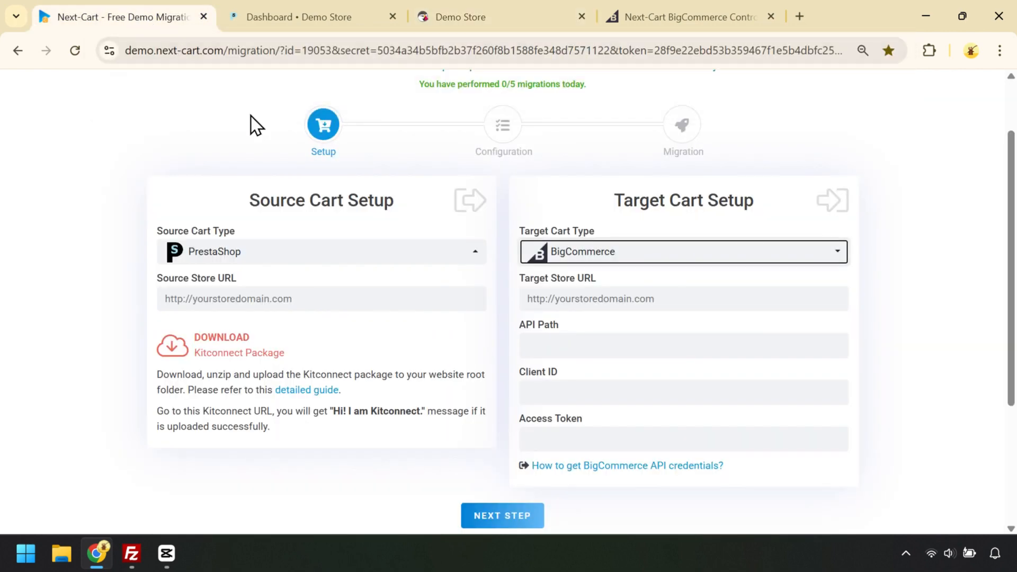
left_click(306, 292)
key("ctrl+v")
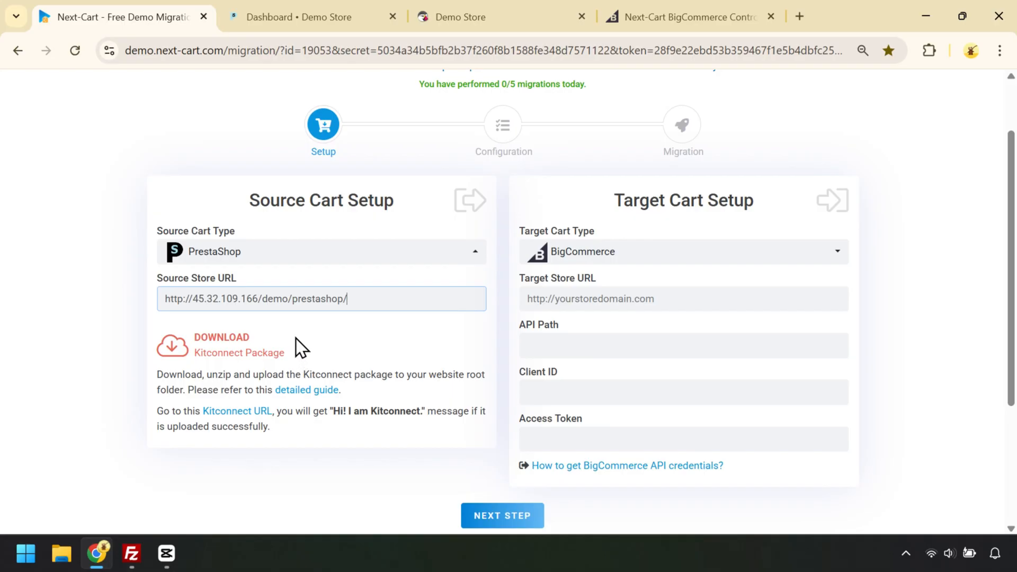
Step: Test the Kitconnect URL for the source store, close the test page, and download the Kitconnect package
left_click(244, 415)
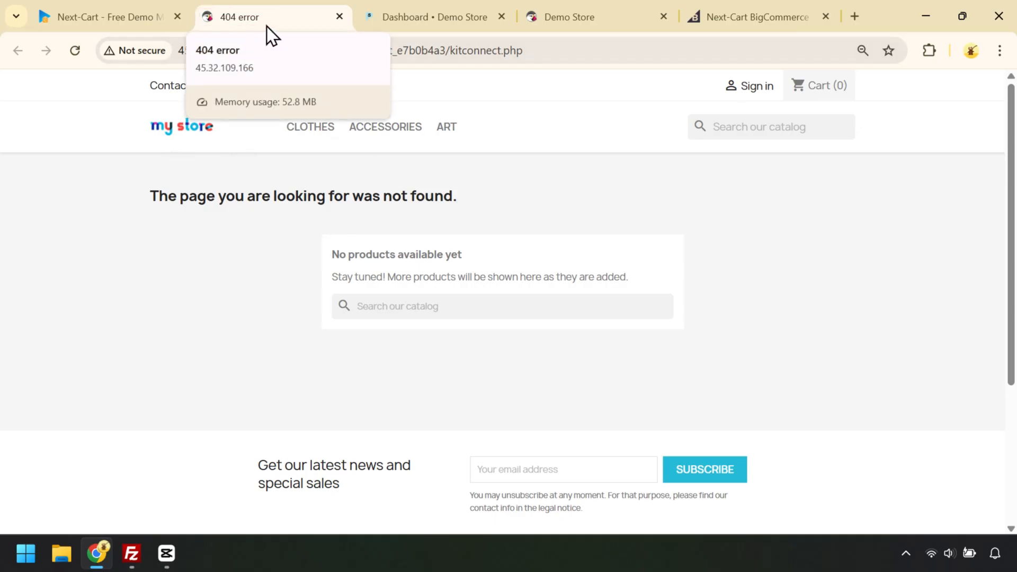
left_click(339, 17)
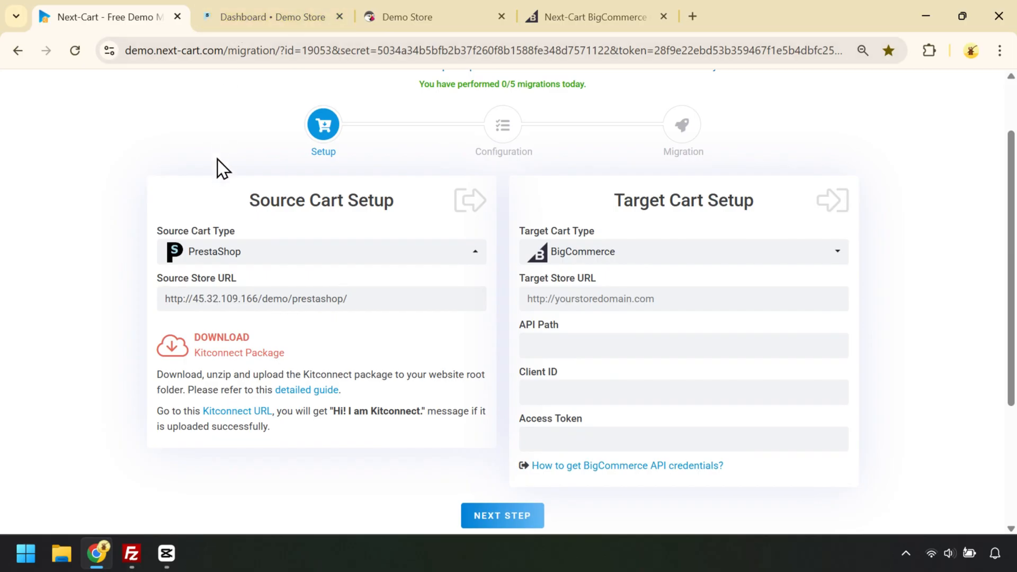
left_click(175, 352)
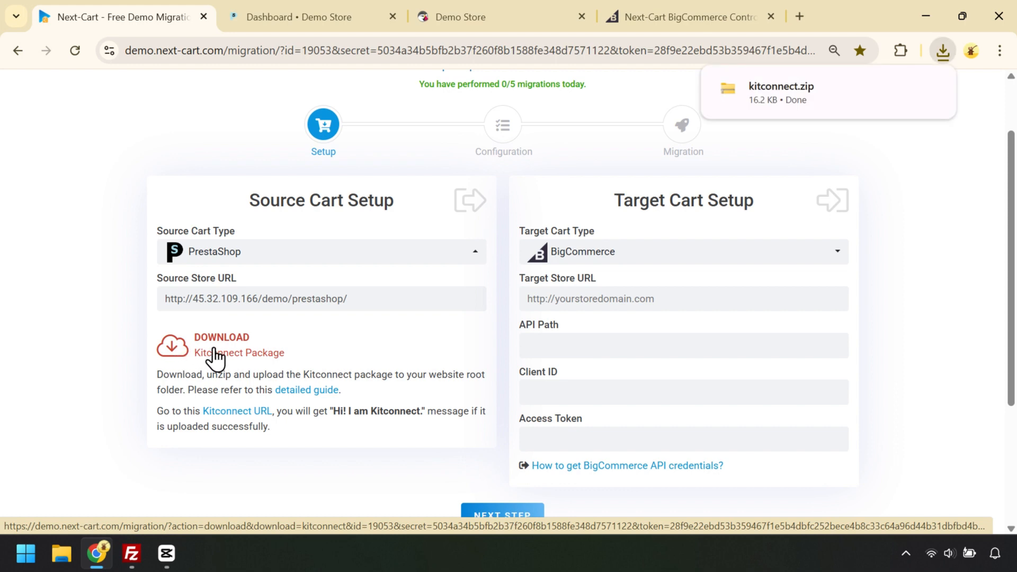
Step: Extract the downloaded kitconnect.zip to the Downloads\kitconnect folder and check the contents of kitconnect_e7b0b4a3
mouse_move(884, 81)
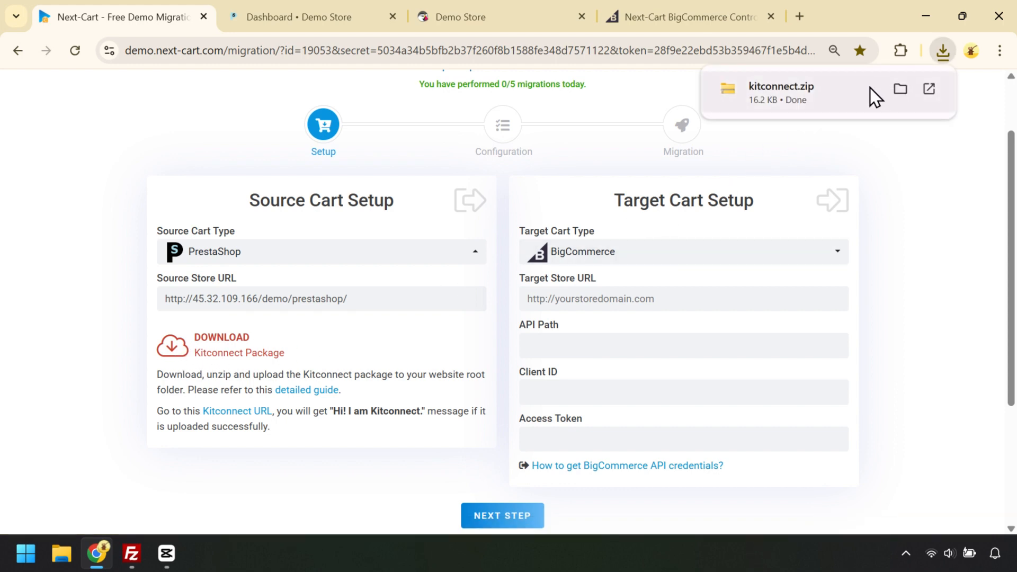
left_click(899, 90)
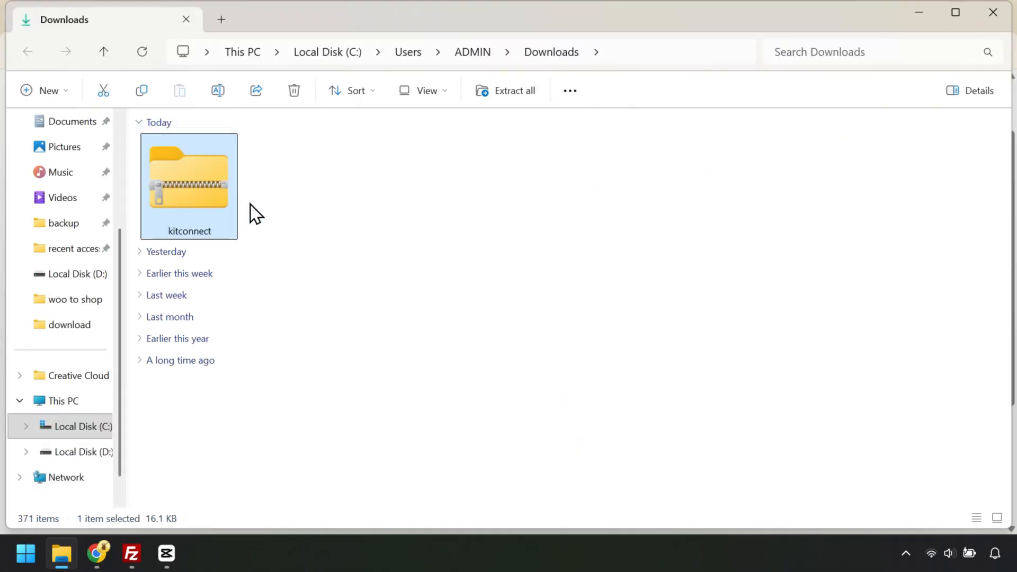
left_click(519, 94)
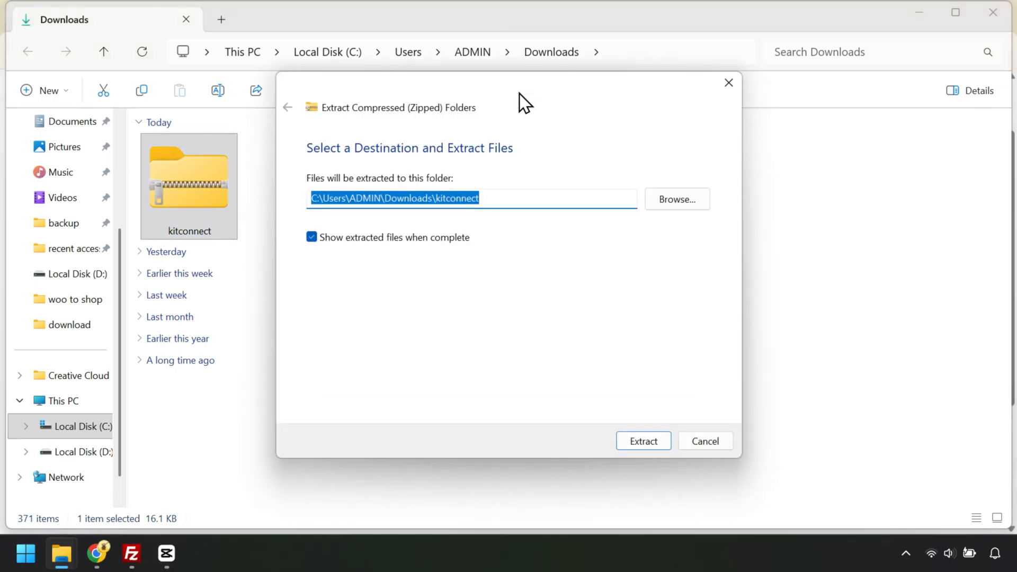
left_click(644, 440)
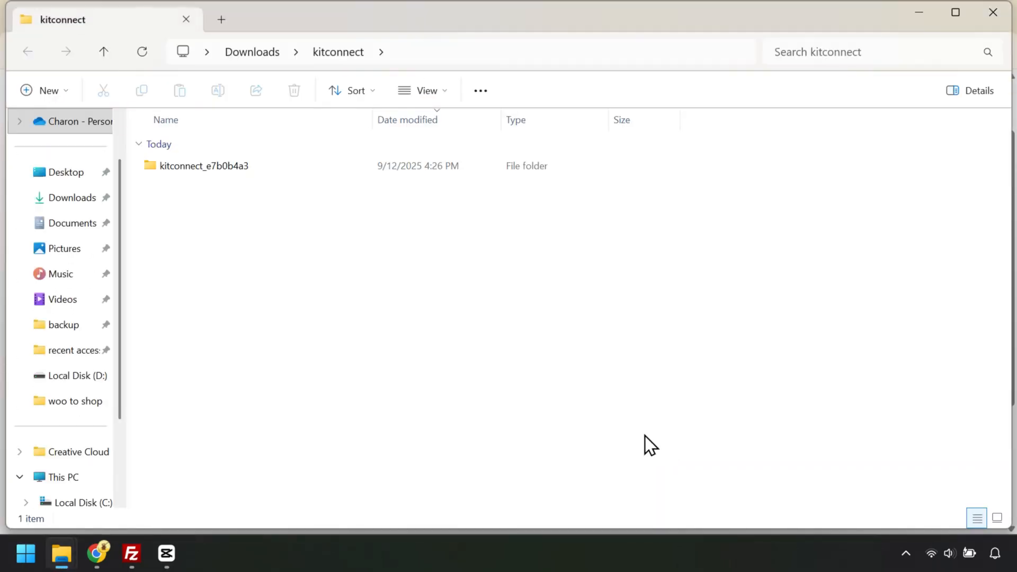
double_click(234, 166)
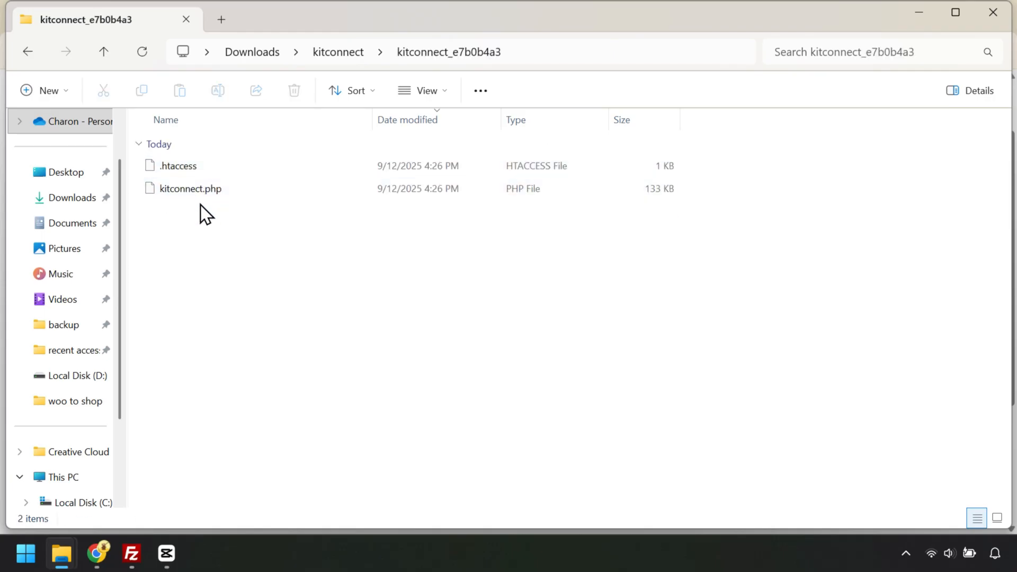
left_click(26, 50)
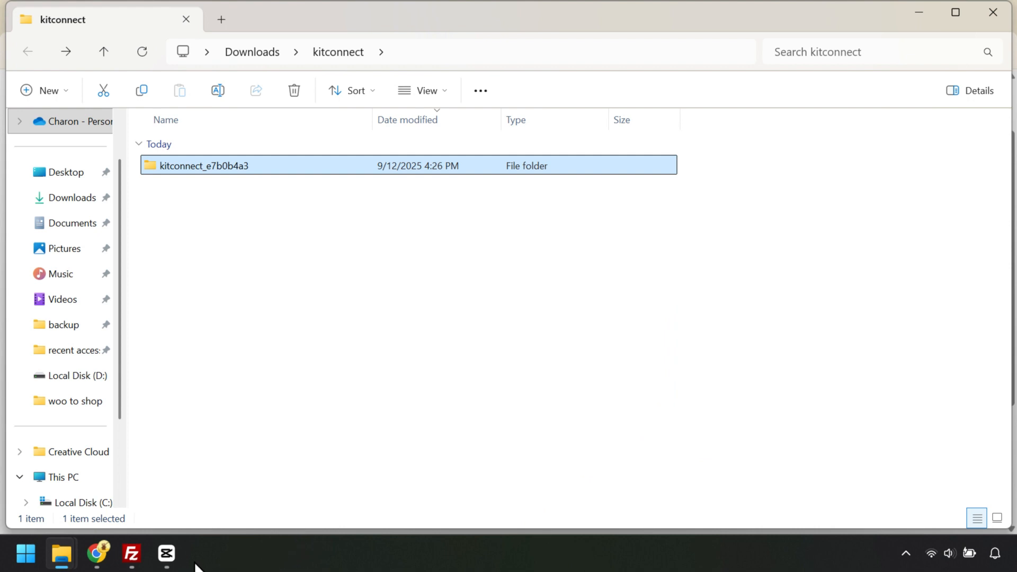
Step: Upload the kitconnect_e7b0b4a3 folder to the server's /prestashop root directory with FileZilla and locate it there
left_click(129, 554)
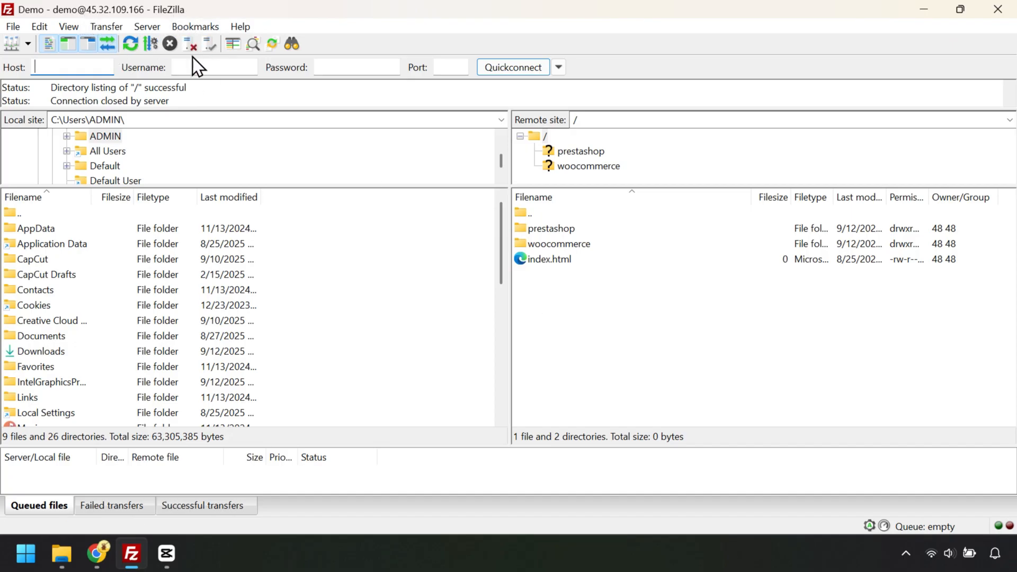
double_click(546, 228)
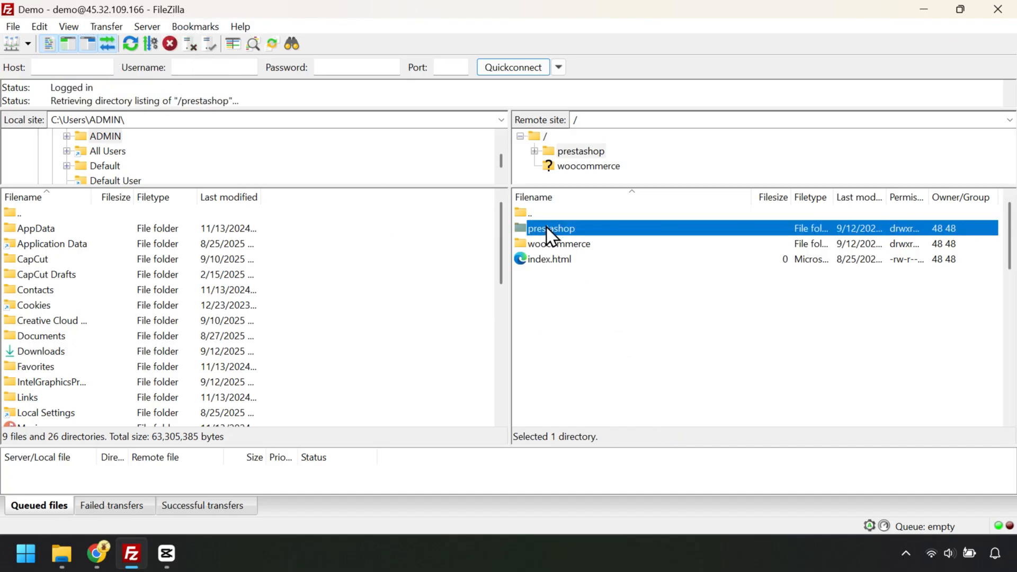
scroll(583, 239, "down", 10)
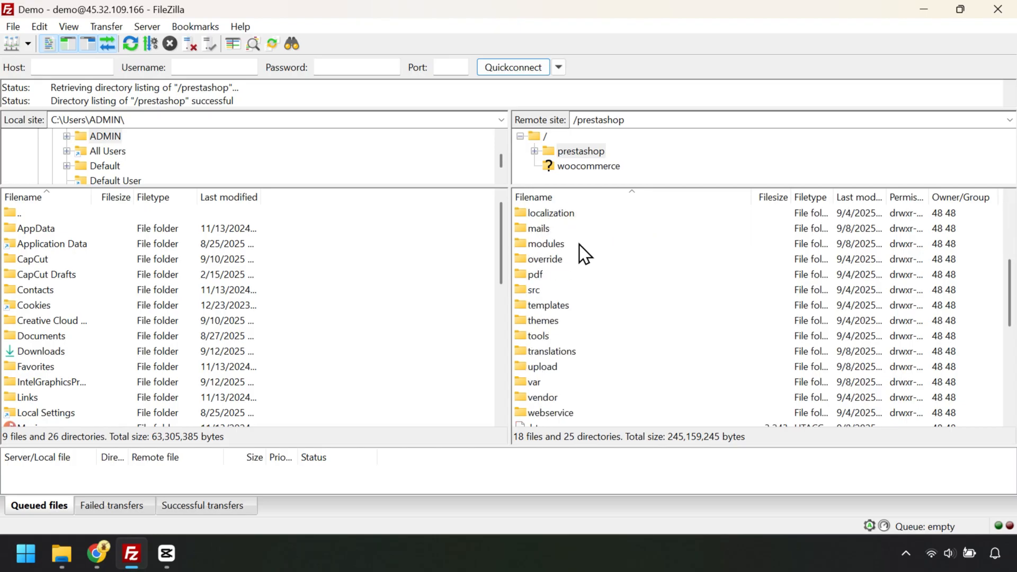
scroll(579, 254, "up", 3)
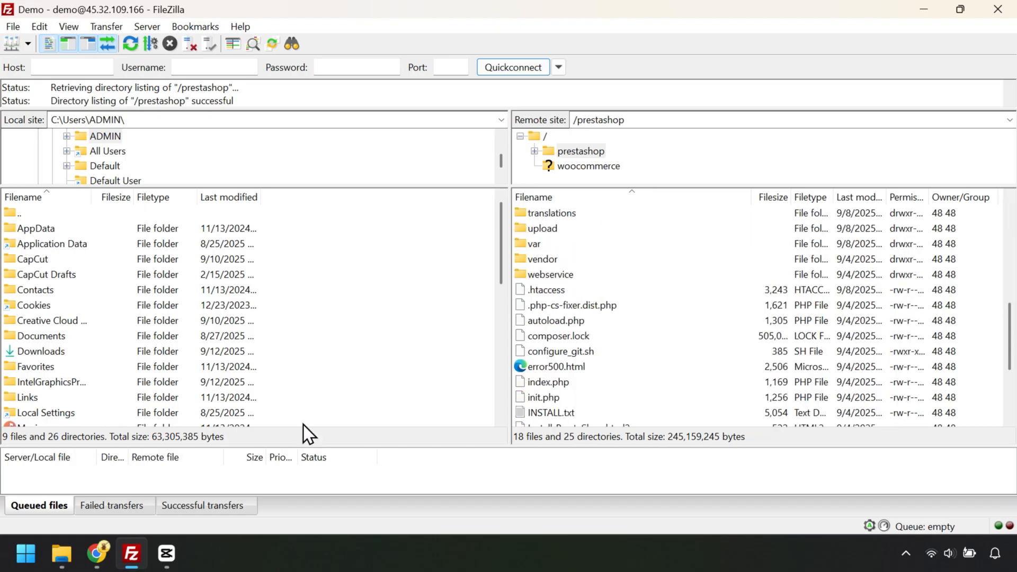
mouse_move(62, 554)
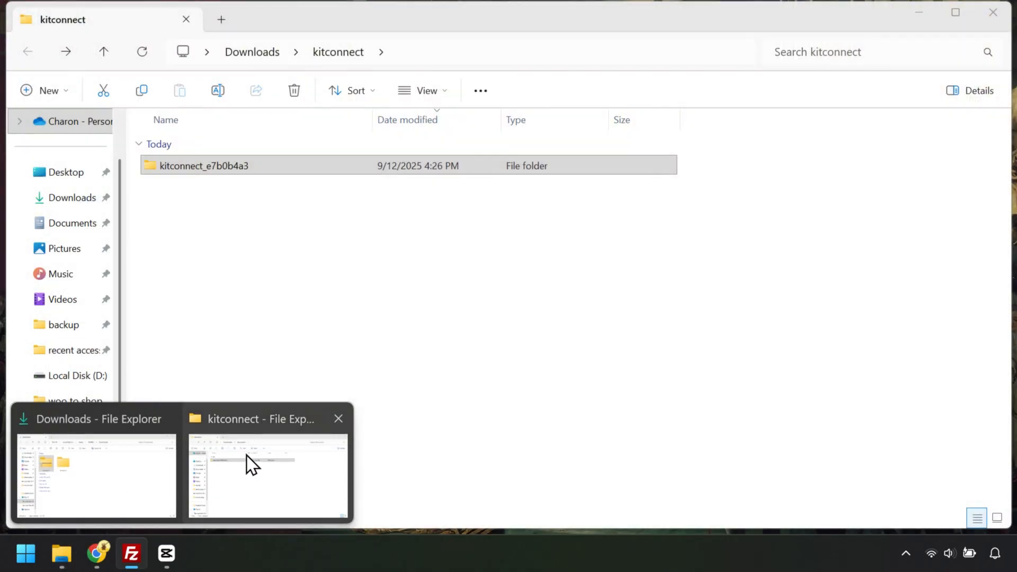
left_click(246, 456)
left_click_drag(201, 167, 573, 284)
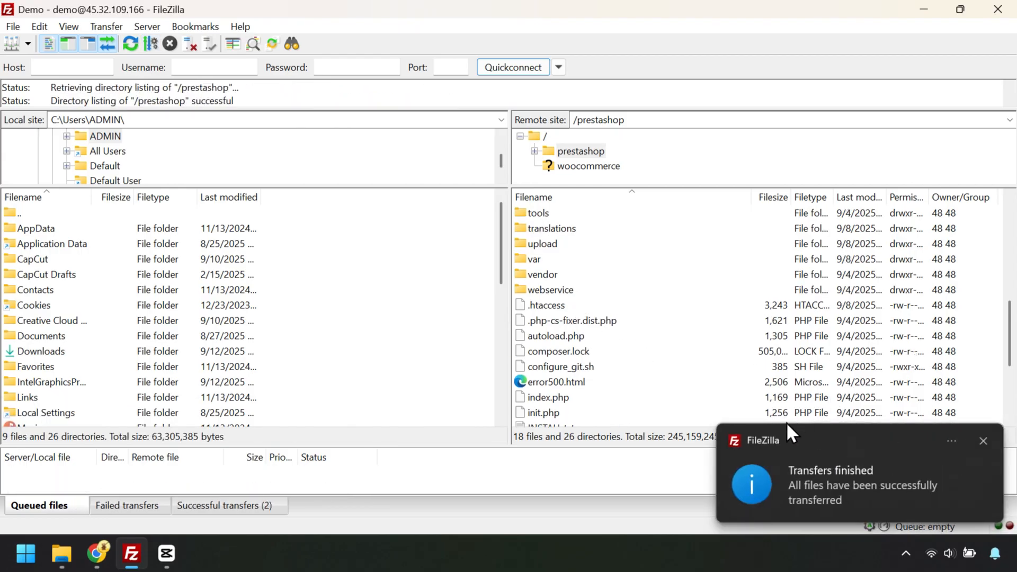
scroll(608, 297, "up", 4)
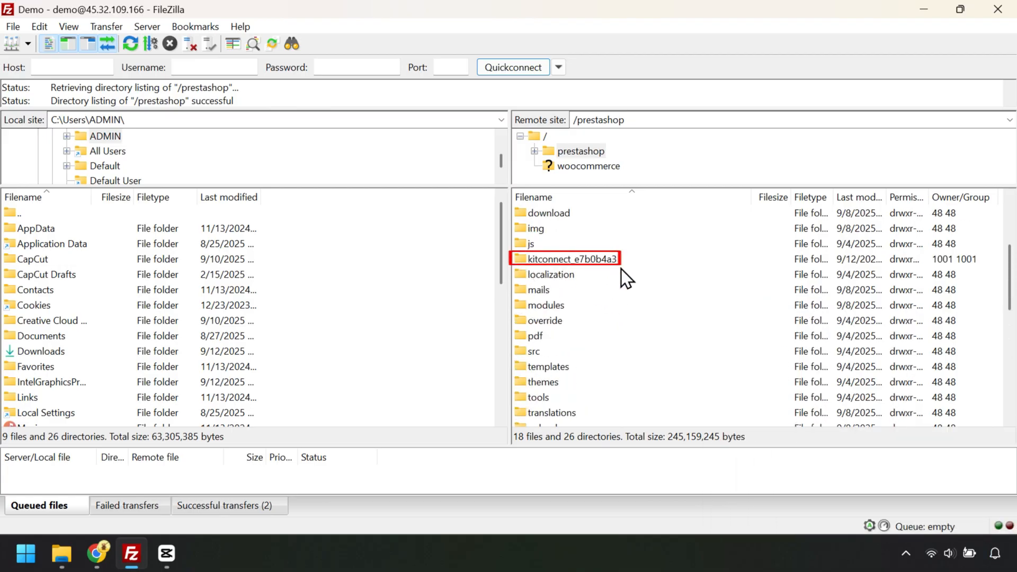
Step: Switch back to the browser and open the Kitconnect URL to check the source store connection
left_click(96, 556)
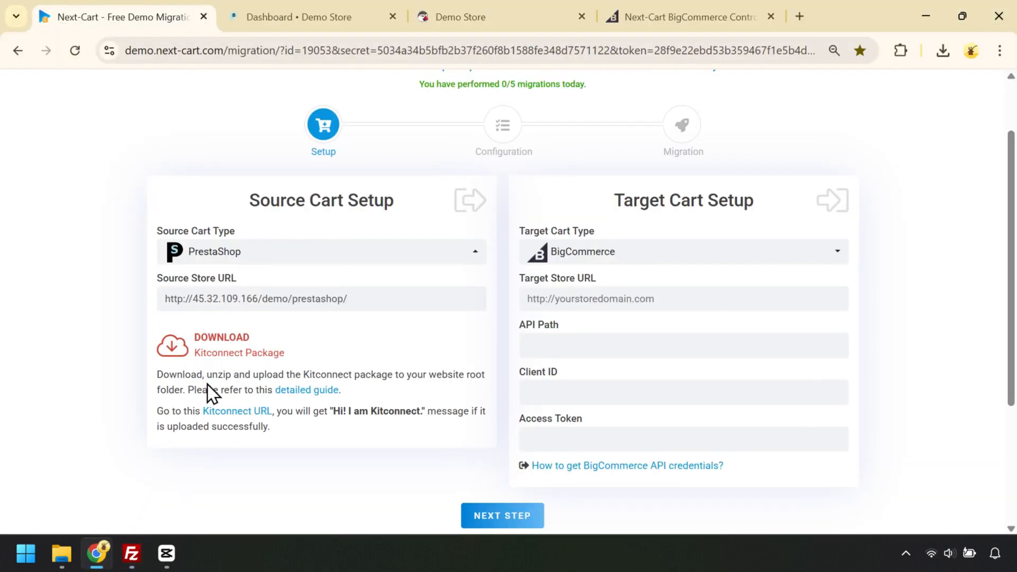
left_click(230, 418)
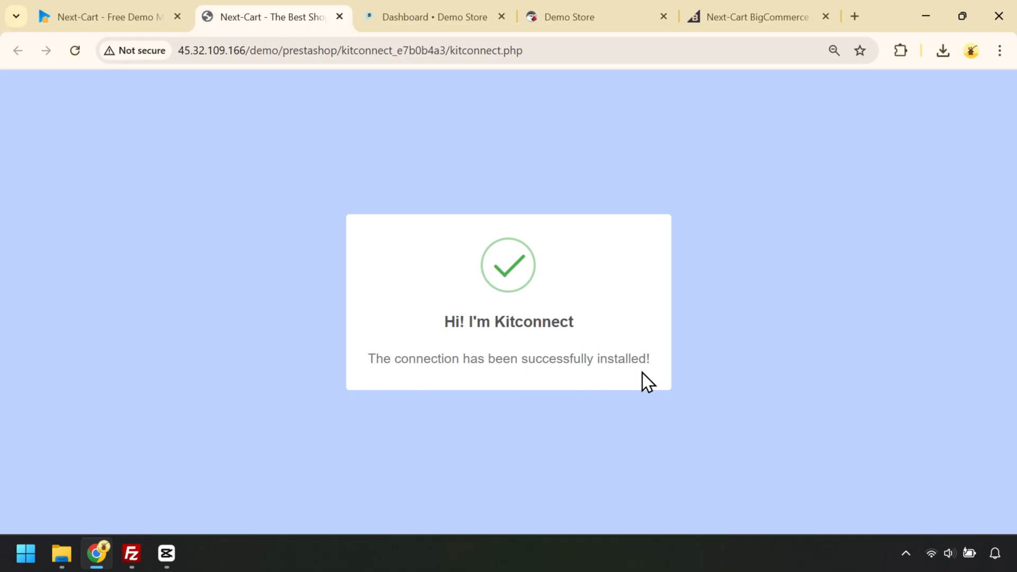
left_click(119, 18)
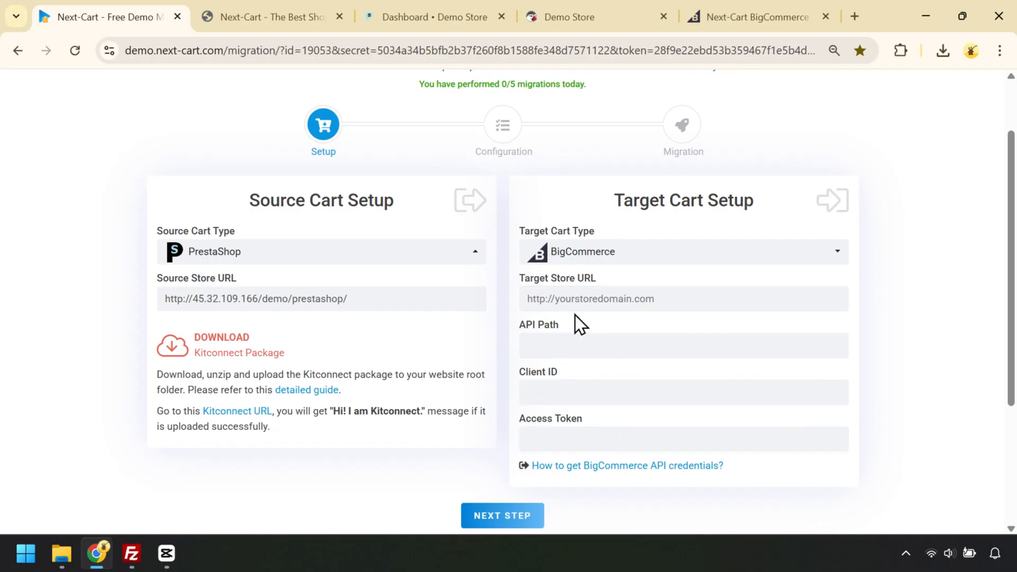
left_click(736, 12)
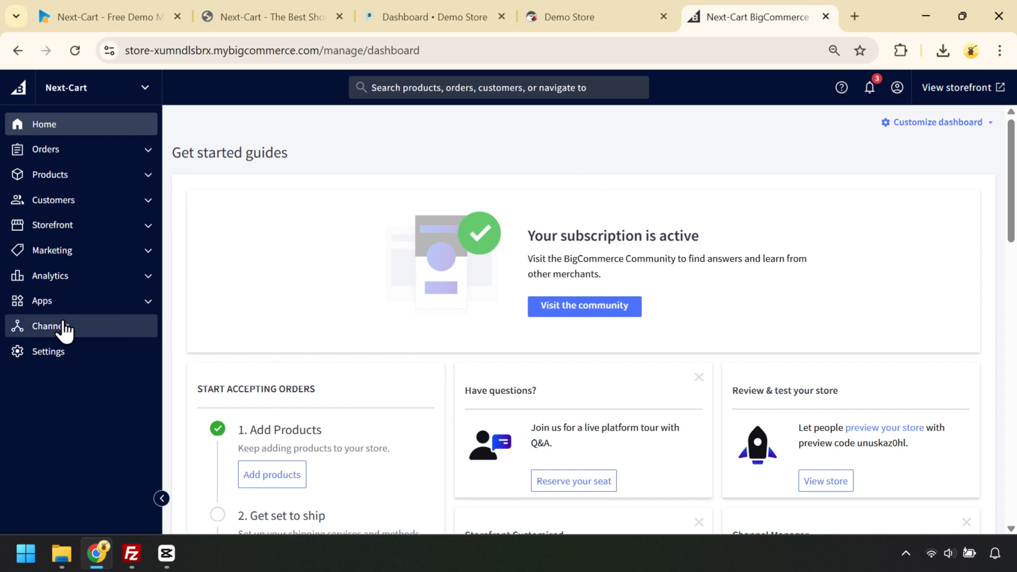
left_click(63, 330)
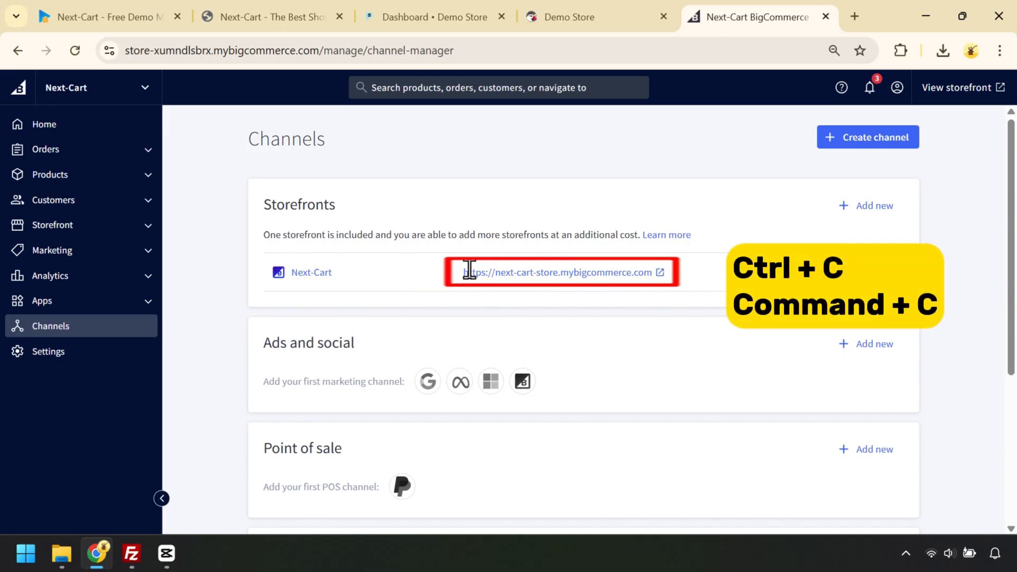
left_click_drag(465, 272, 652, 273)
key("ctrl+c")
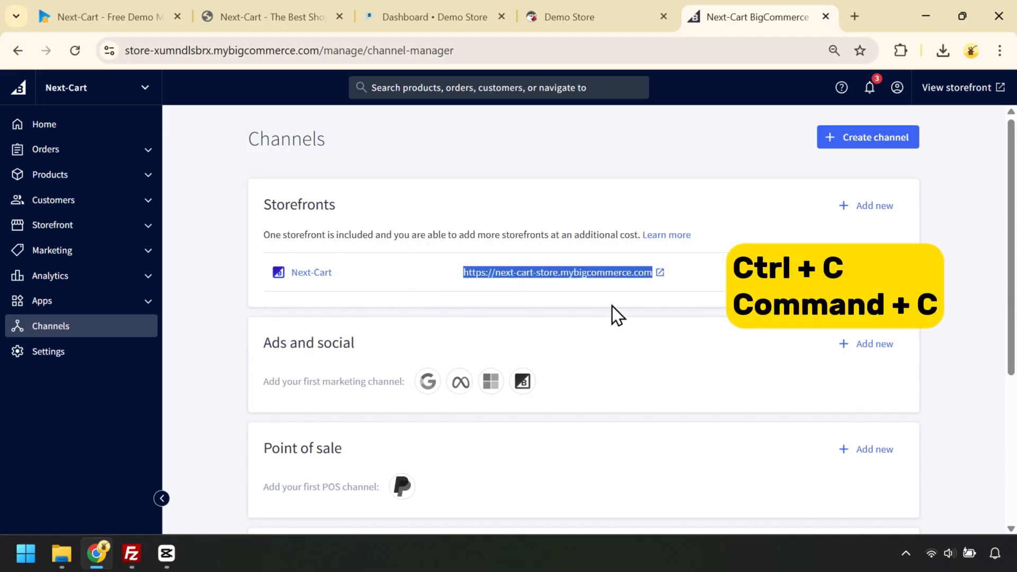
left_click(155, 16)
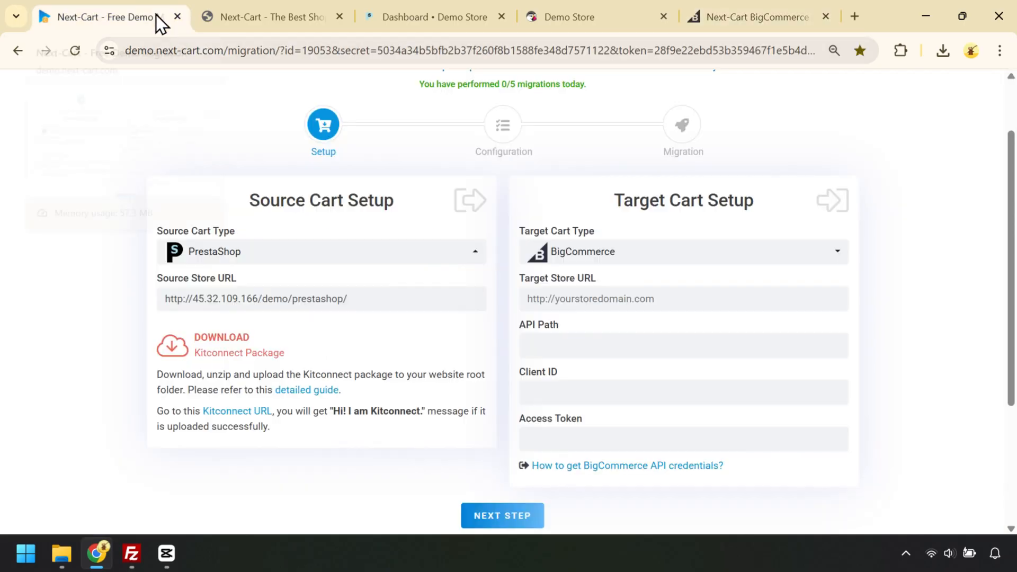
left_click(594, 299)
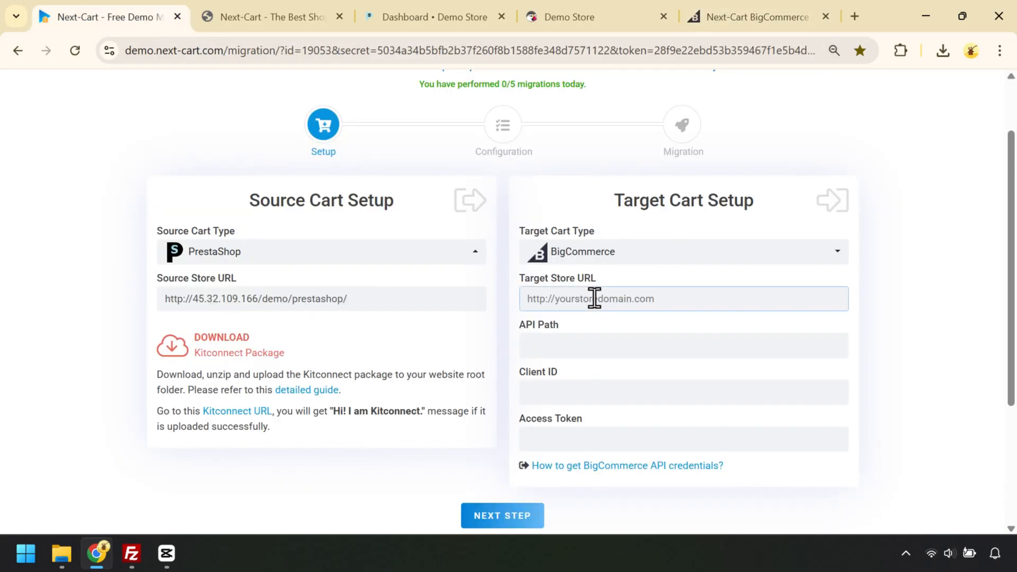
key("ctrl+v")
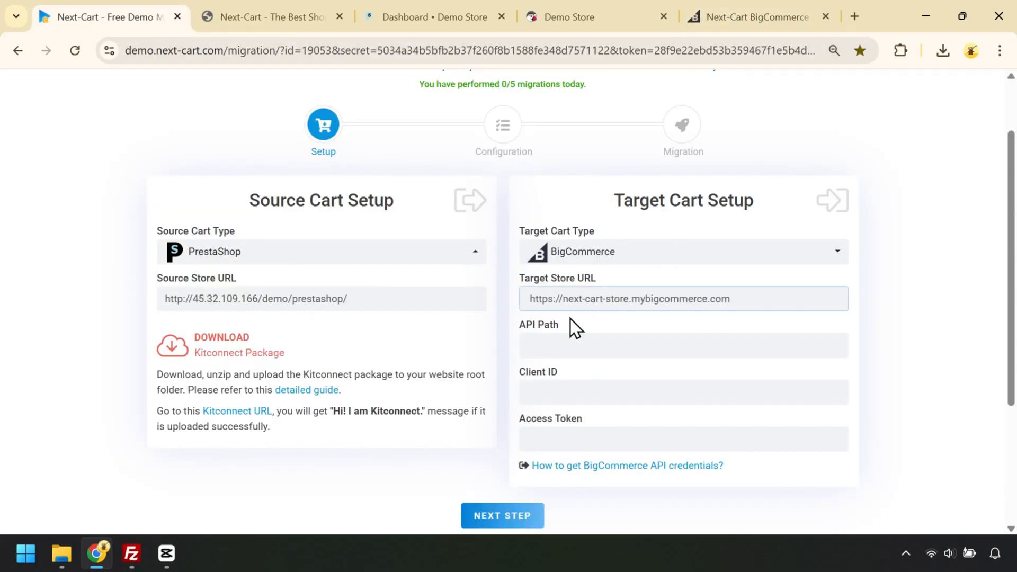
Step: In the BigCommerce store settings, start a new store-level V2/V3 API account and name it Presta to Big
left_click(713, 25)
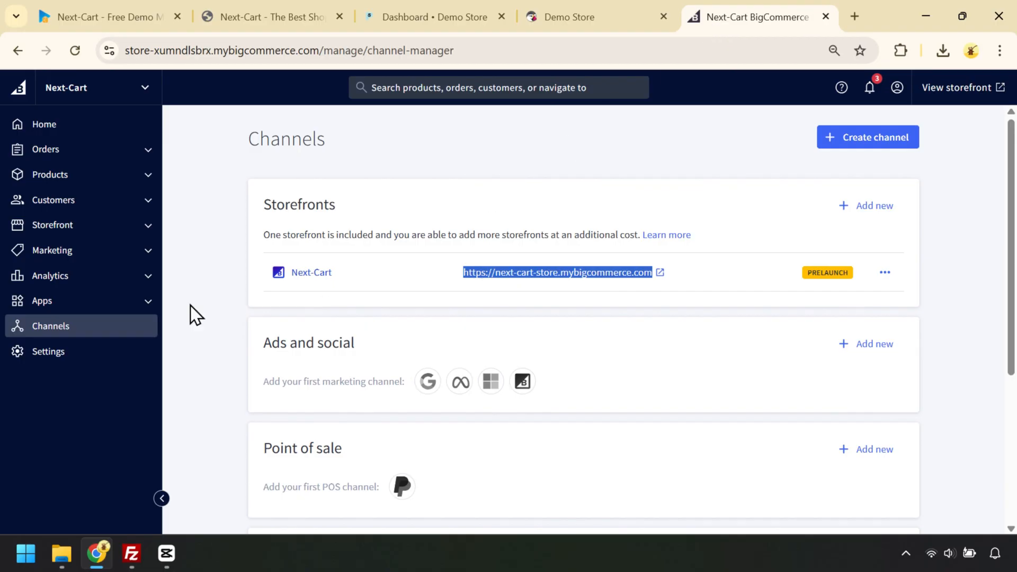
left_click(93, 354)
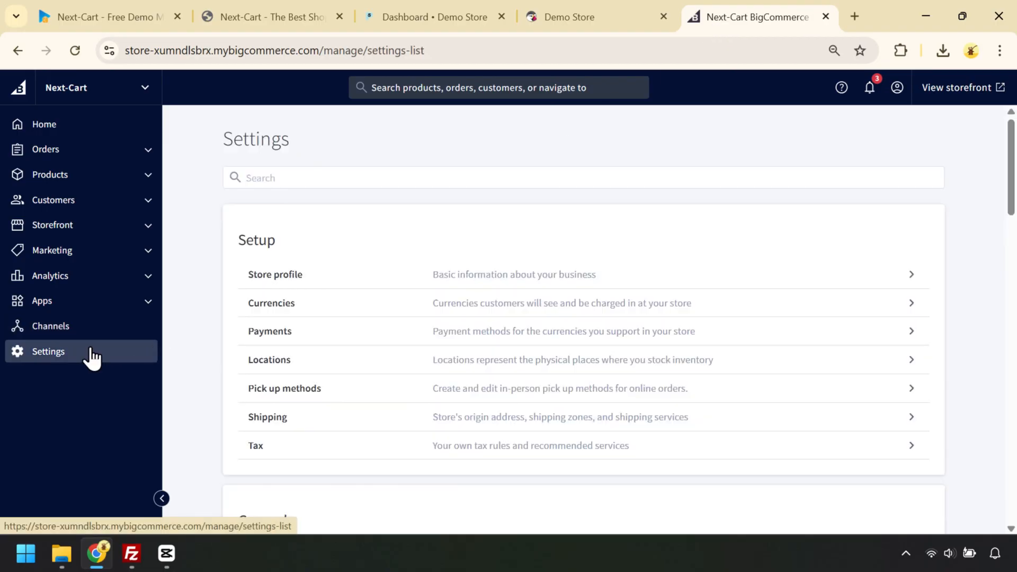
scroll(322, 356, "down", 10)
scroll(326, 355, "down", 15)
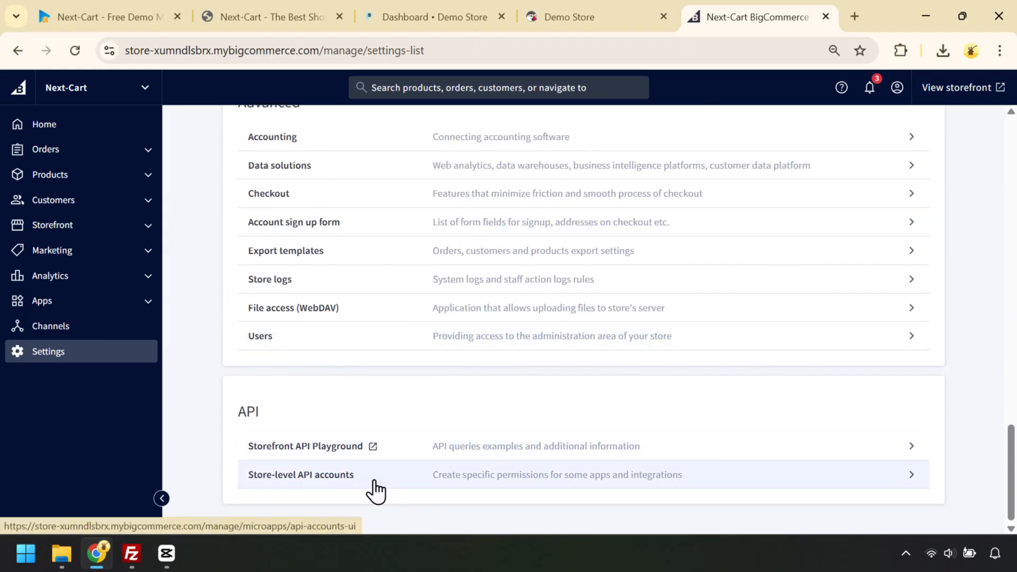
left_click(334, 480)
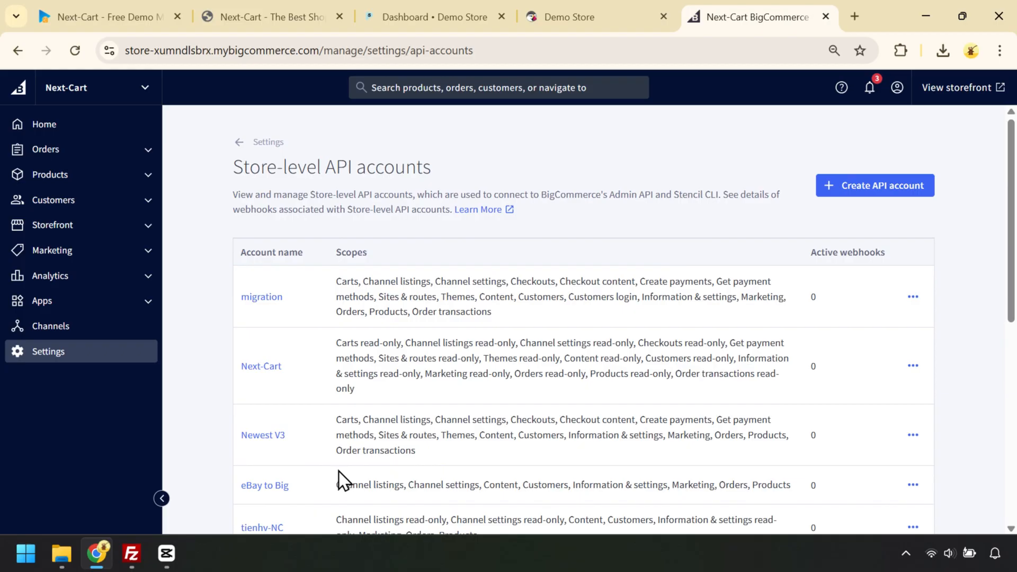
left_click(865, 197)
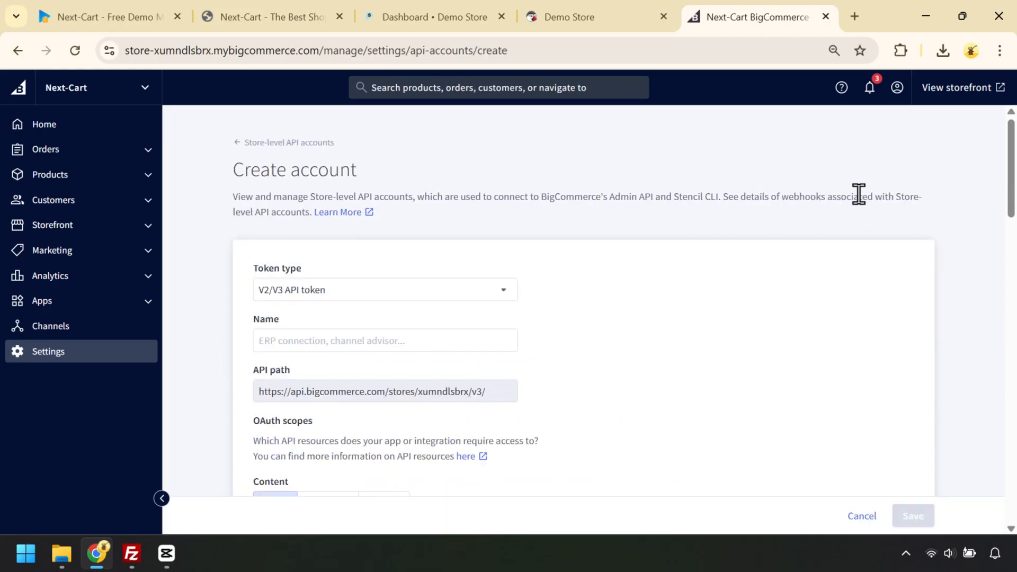
left_click(320, 343)
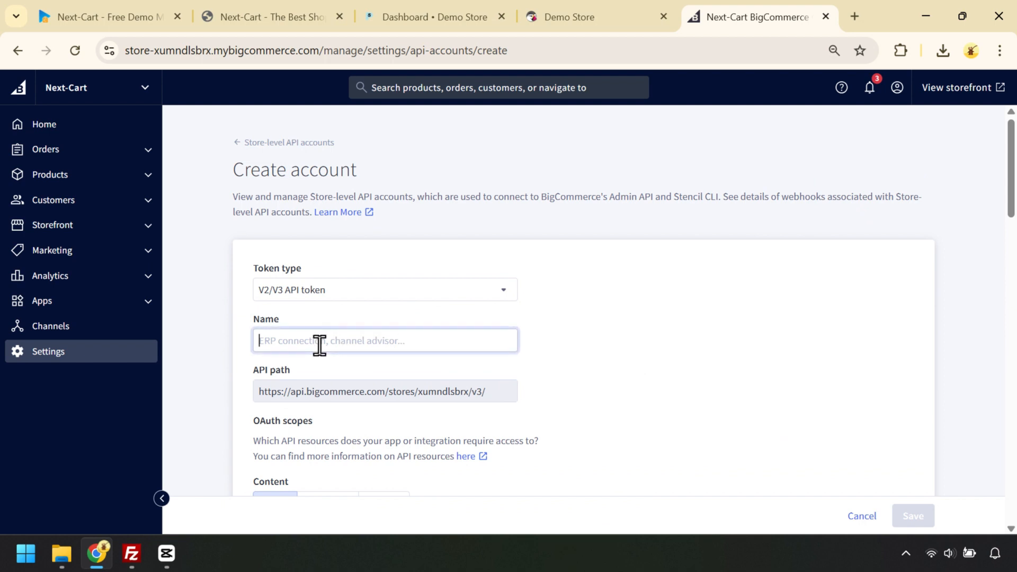
type("Presta to Big")
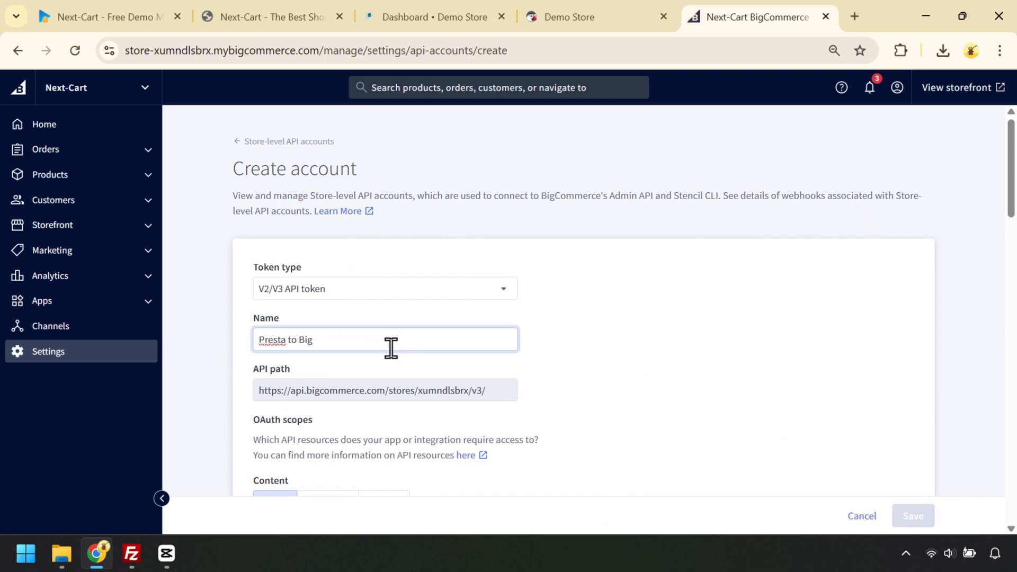
Step: Set the Content, Customers, Information & settings, Marketing and Orders OAuth scopes to modify
scroll(391, 348, "down", 4)
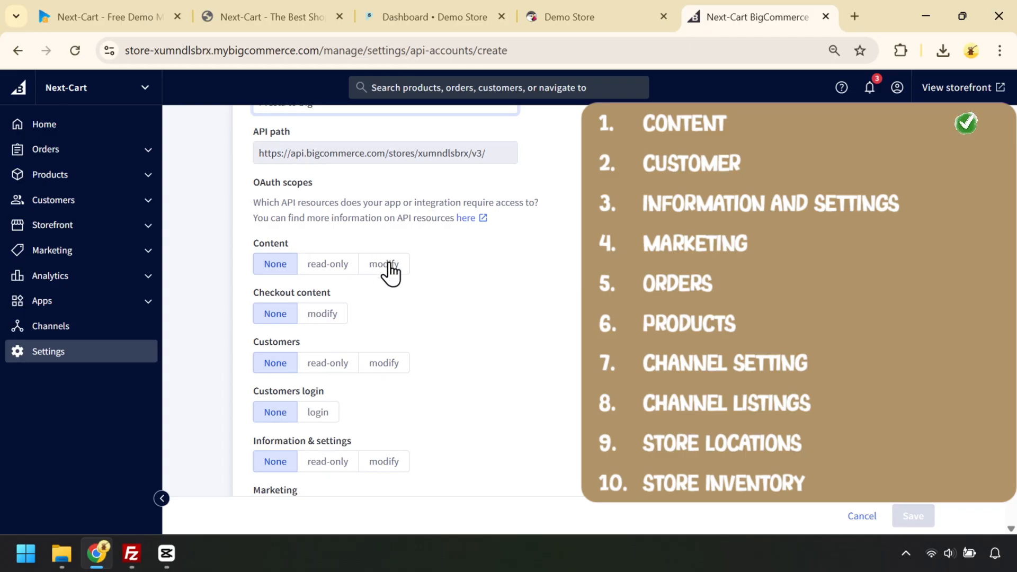
left_click(384, 264)
left_click(390, 376)
scroll(390, 371, "down", 3)
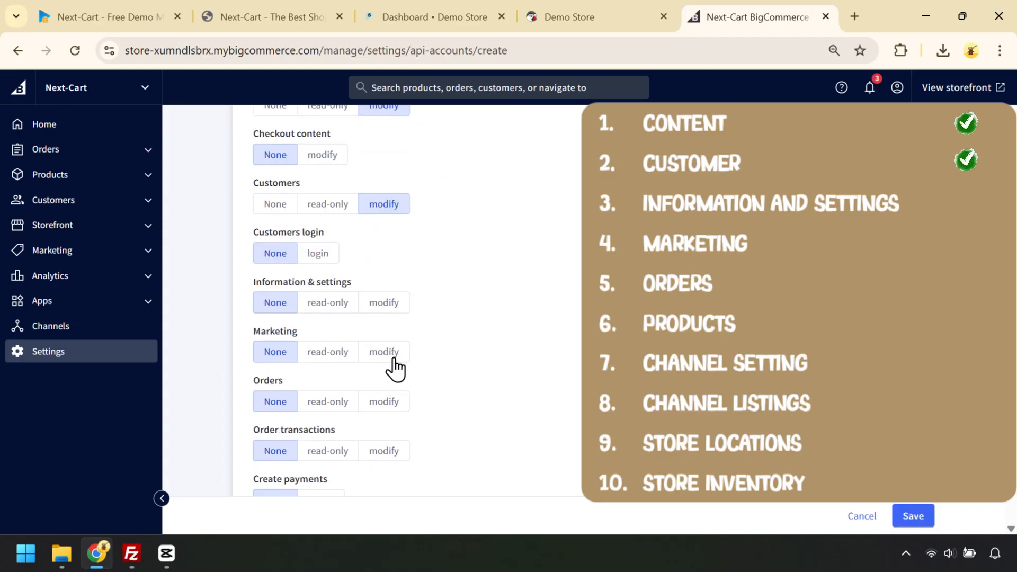
left_click(386, 311)
left_click(390, 352)
left_click(390, 402)
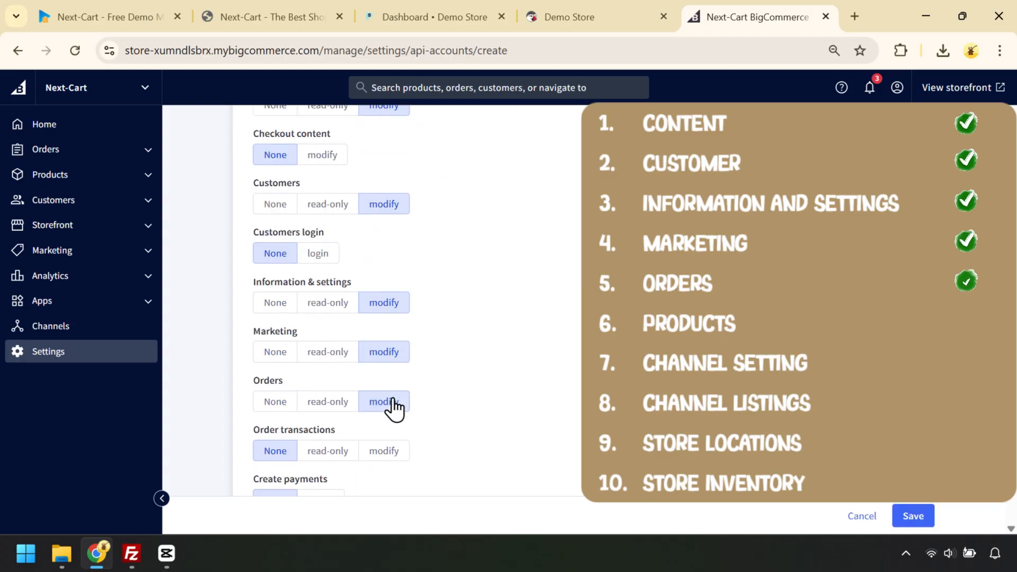
Step: Set the Products, Channel settings, Channel listings, Store Locations and Store Inventory OAuth scopes to modify
scroll(391, 404, "down", 3)
scroll(394, 400, "down", 2)
left_click(393, 407)
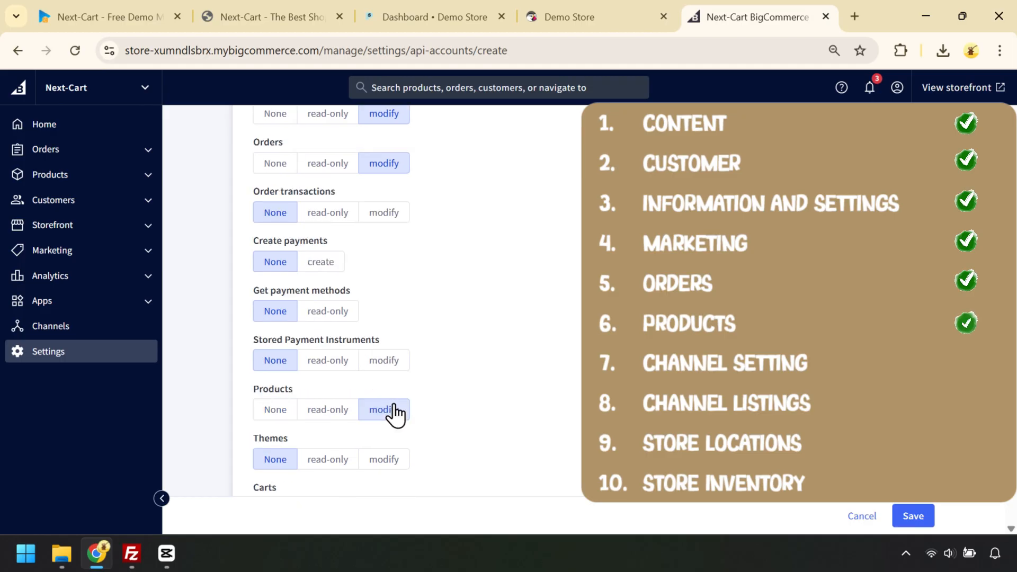
scroll(394, 411, "down", 3)
scroll(394, 405, "down", 1)
left_click(394, 409)
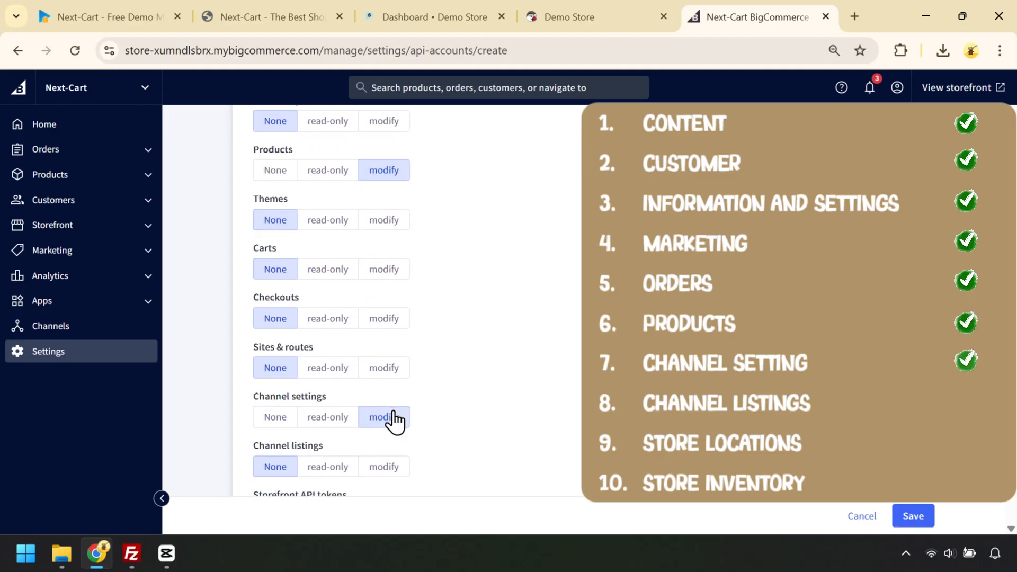
scroll(394, 407, "down", 2)
left_click(395, 395)
scroll(395, 398, "down", 2)
scroll(396, 408, "down", 2)
left_click(395, 424)
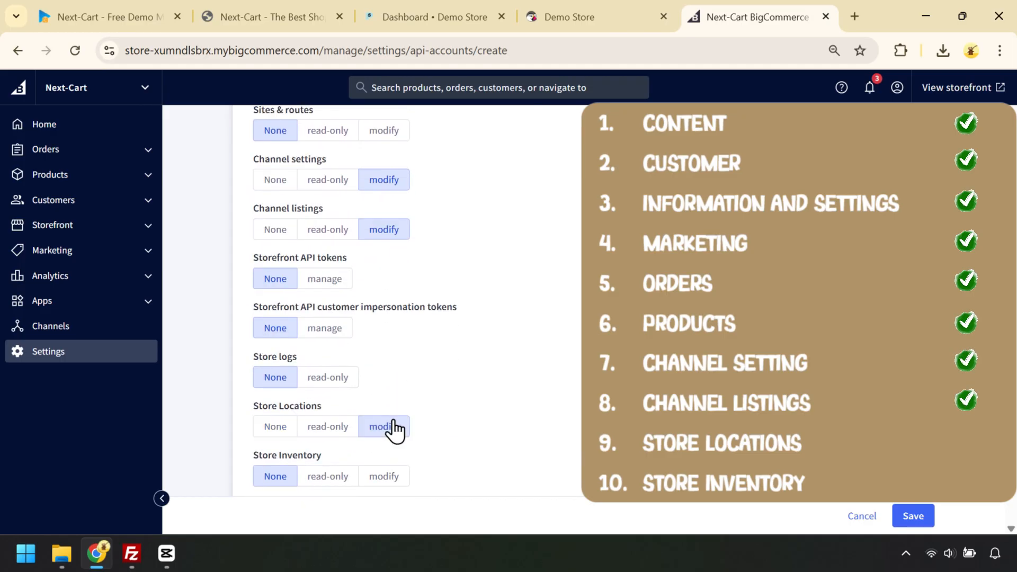
left_click(393, 475)
scroll(391, 424, "down", 1)
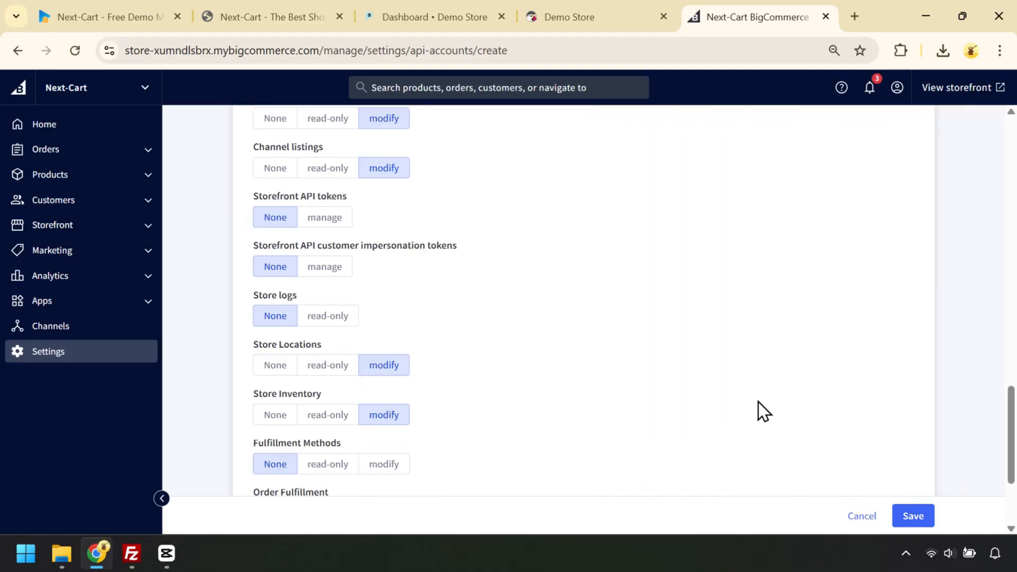
Step: Save the API account and open the downloaded BigCommerce API credentials text file
left_click(909, 518)
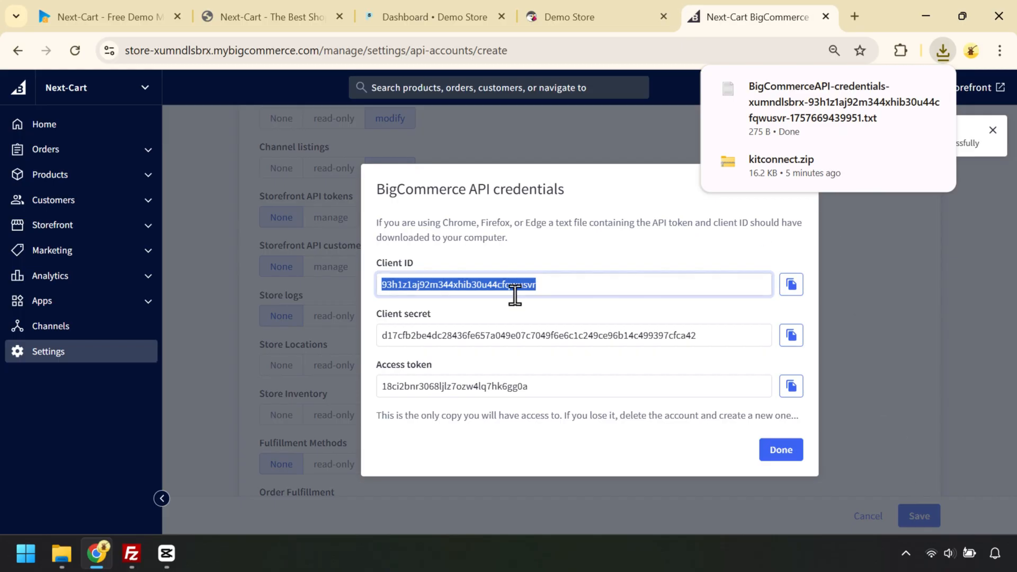
mouse_move(865, 114)
left_click(805, 117)
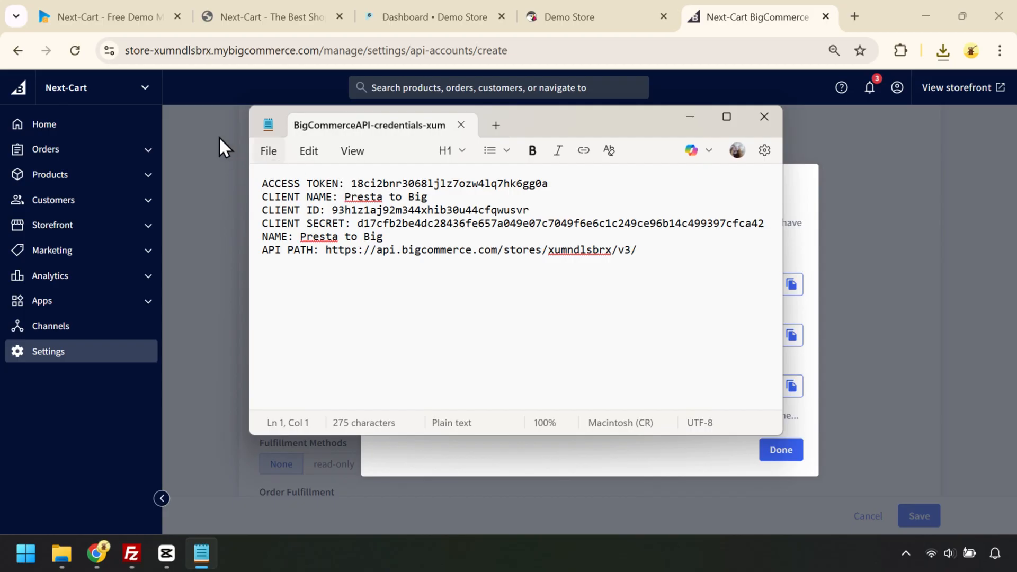
left_click(107, 16)
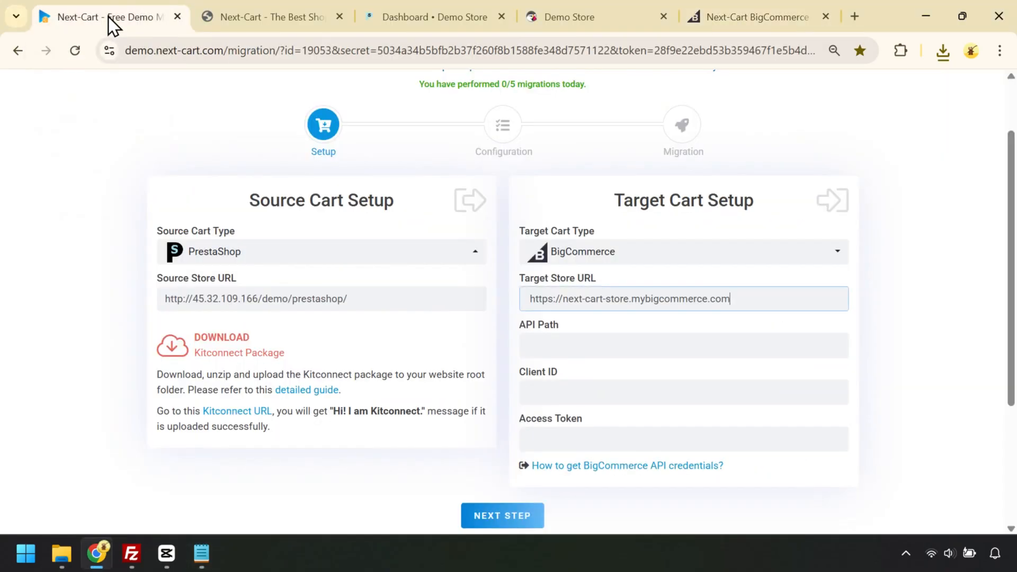
left_click(567, 345)
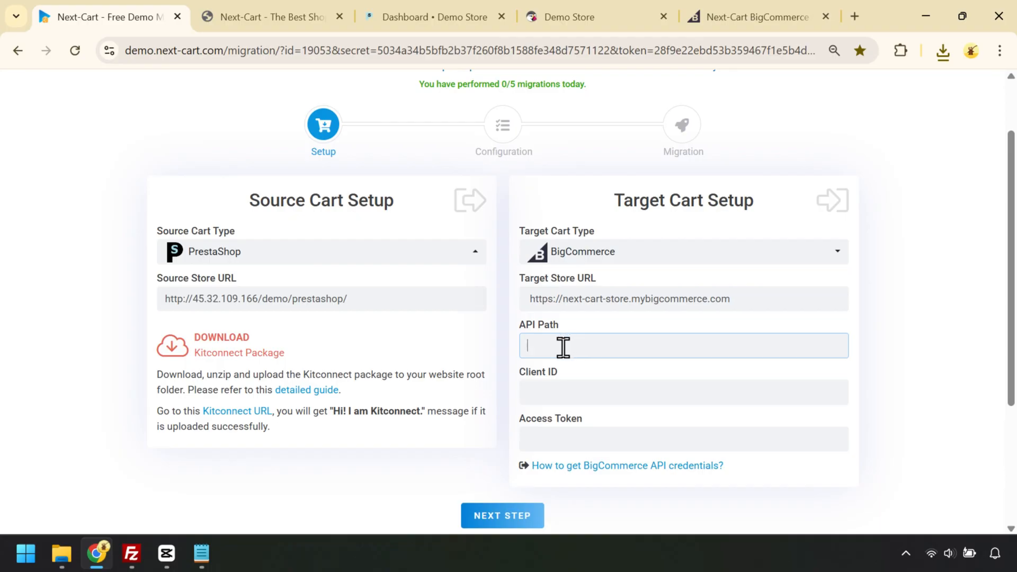
left_click(204, 555)
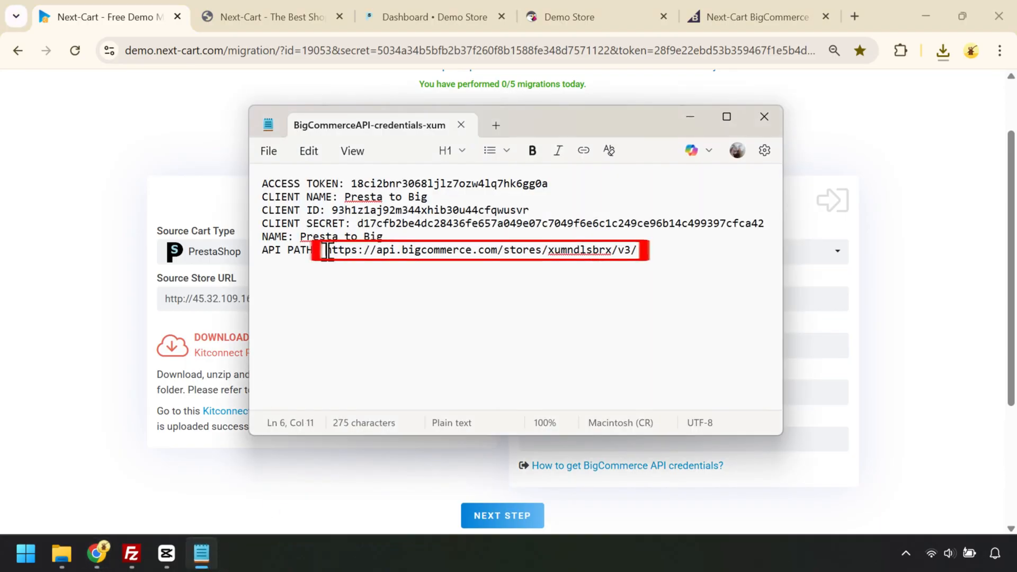
left_click_drag(324, 253, 642, 253)
key("ctrl+c")
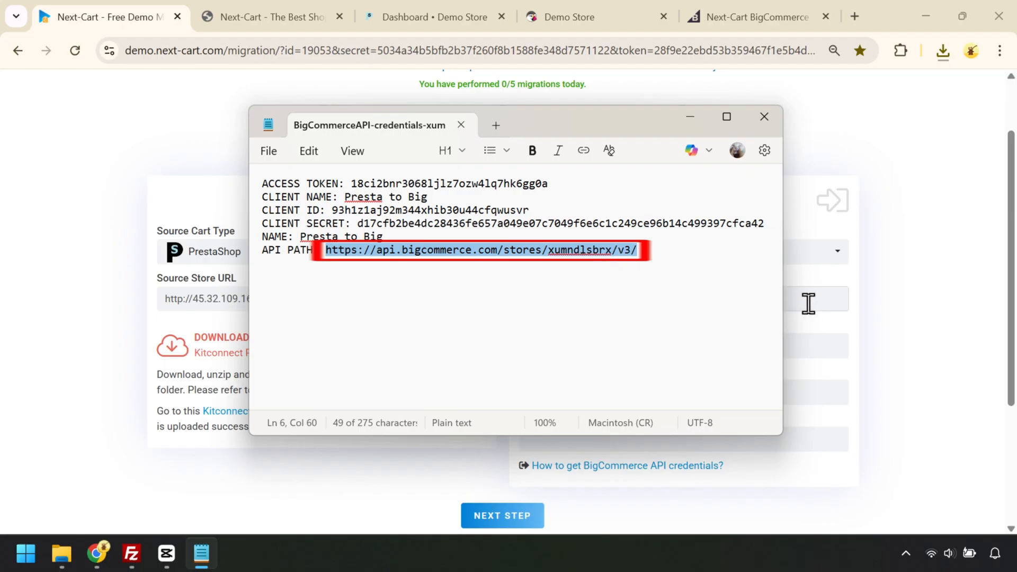
left_click(818, 343)
key("ctrl+v")
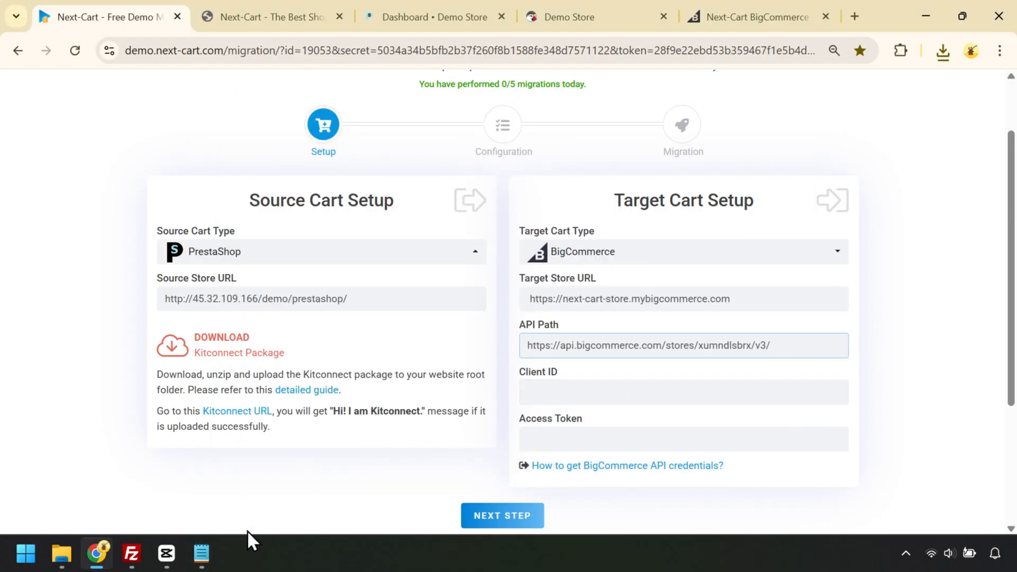
Step: Copy the client ID from the credentials file into the Client ID field of the Target Cart Setup
left_click(207, 552)
left_click_drag(326, 210, 532, 211)
key("ctrl+c")
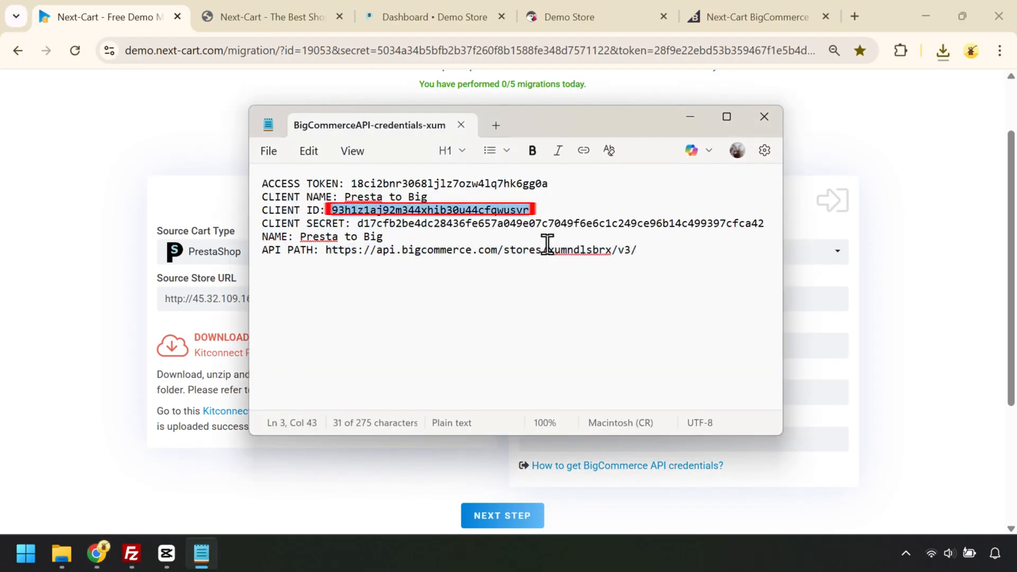
left_click(794, 392)
key("ctrl+v")
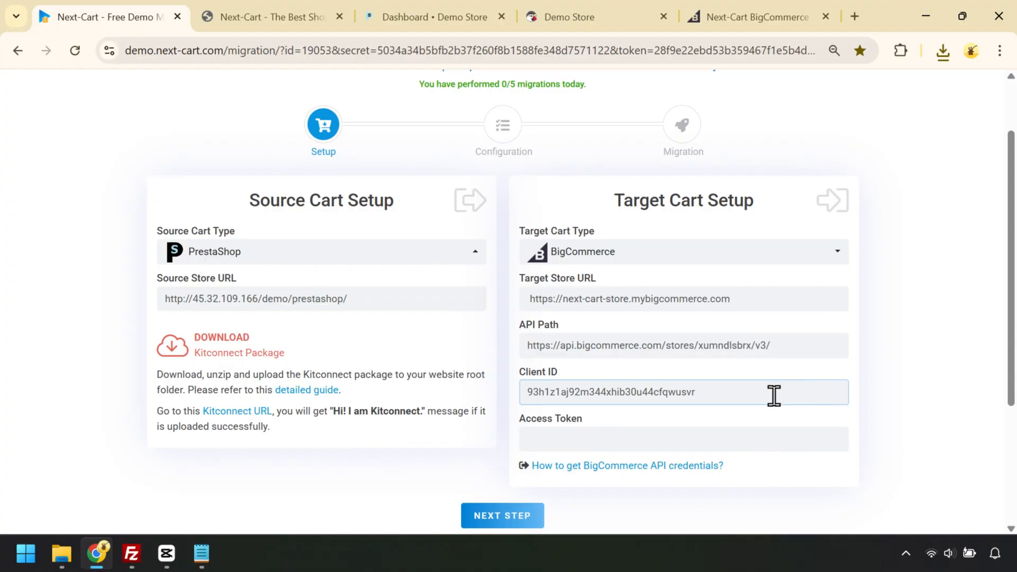
Step: Copy the access token from the credentials file into the Access Token field and proceed to the Configuration stage
left_click(212, 550)
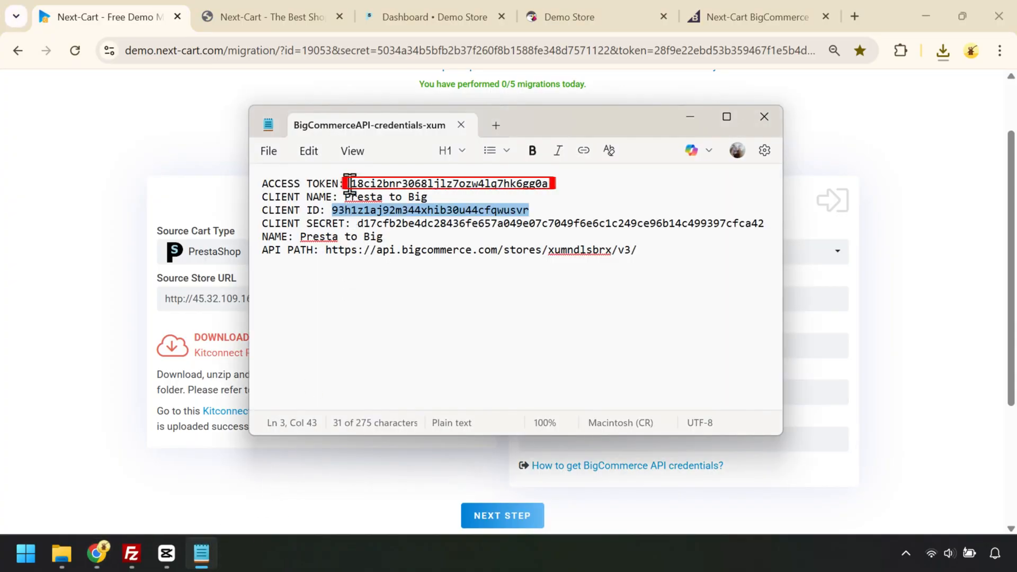
left_click_drag(350, 184, 563, 193)
key("ctrl+c")
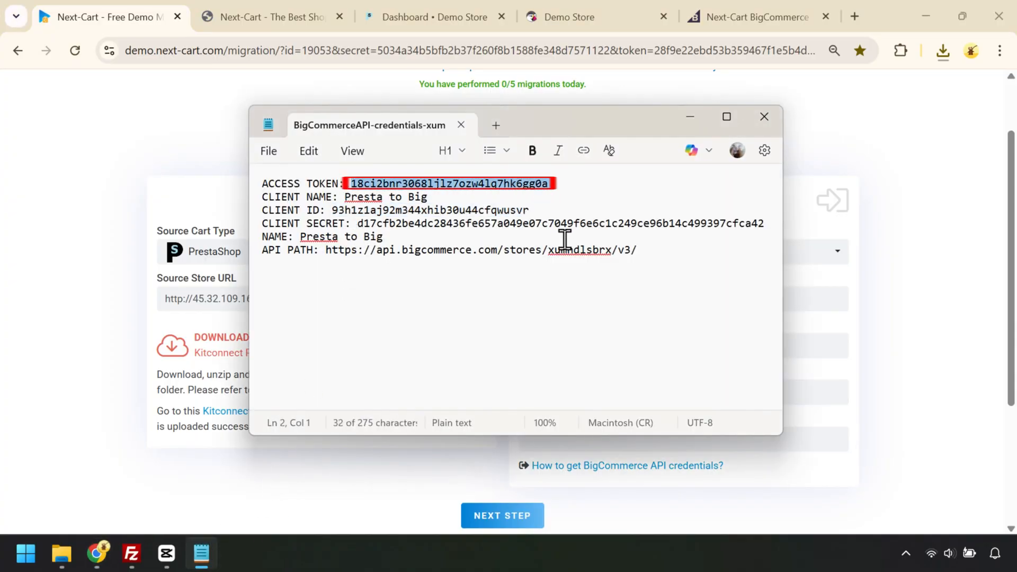
left_click(805, 441)
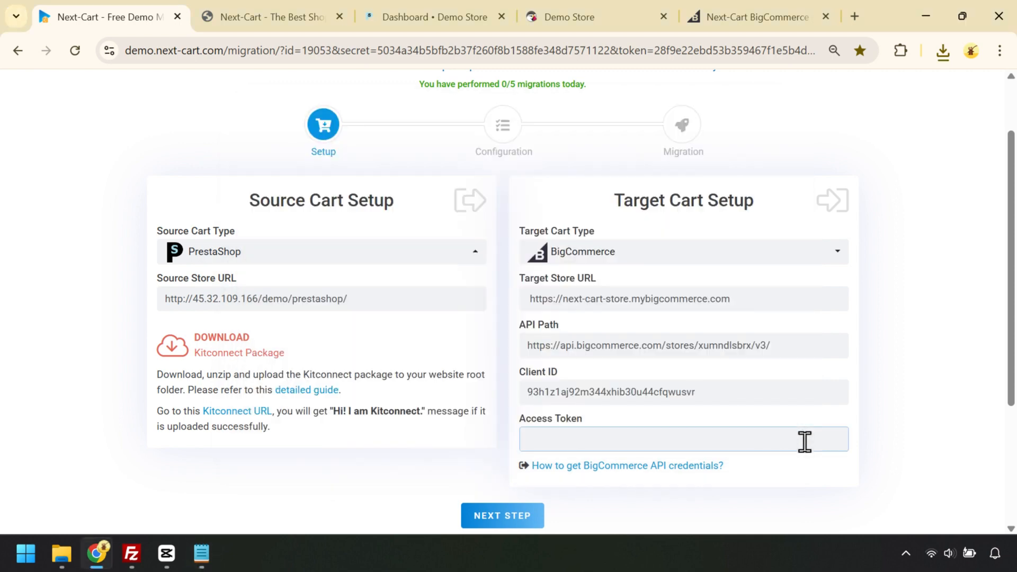
key("ctrl+v")
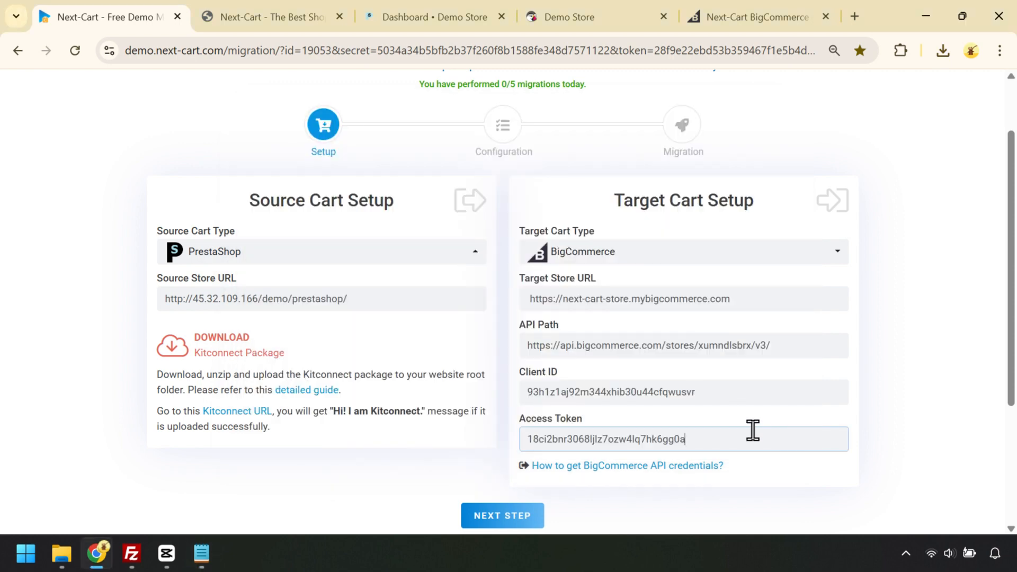
scroll(752, 431, "down", 2)
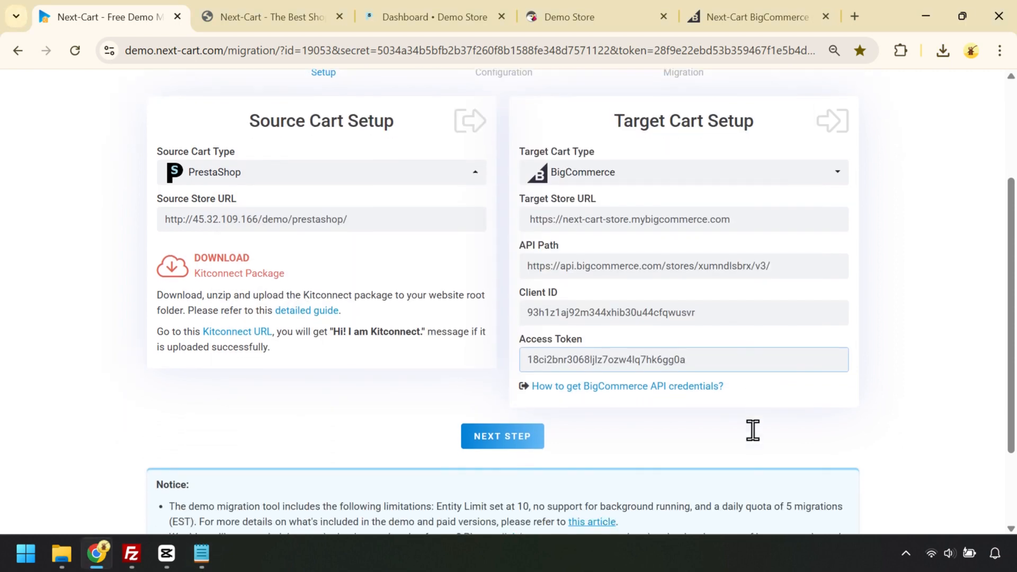
left_click(512, 442)
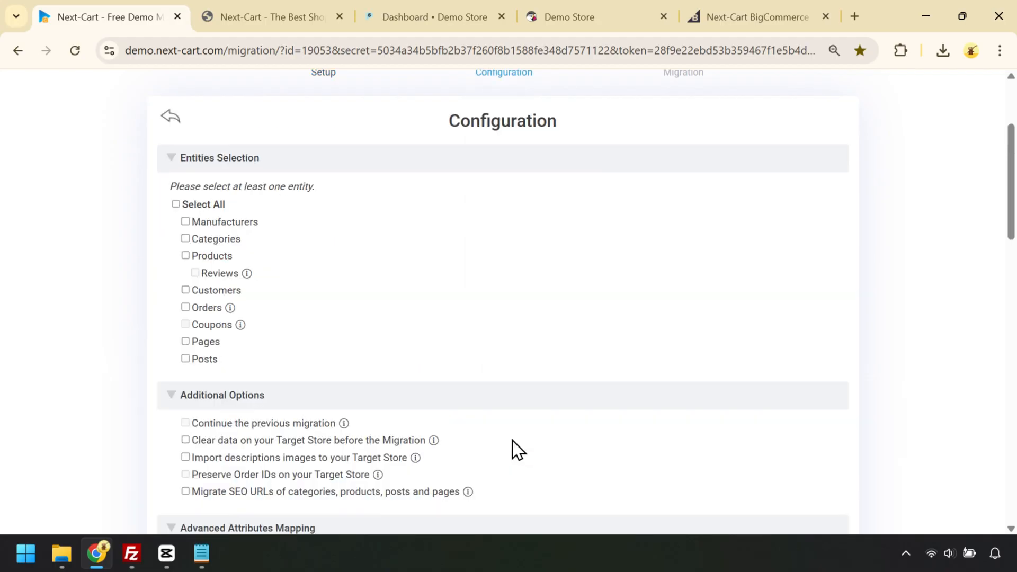
Step: Select all entities and enable clearing target store data, importing description images and migrating SEO URLs
scroll(513, 440, "up", 2)
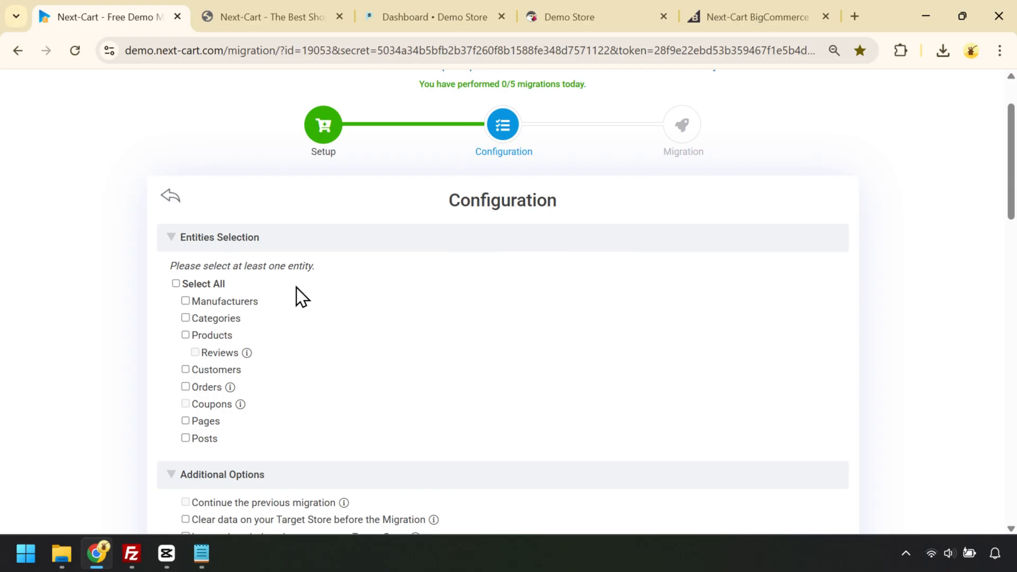
left_click(201, 287)
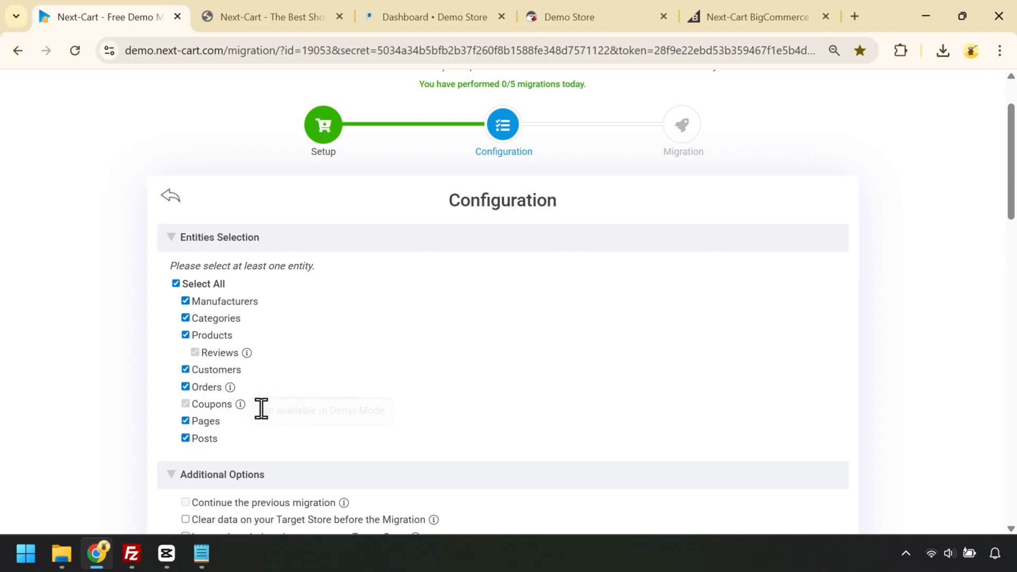
scroll(447, 367, "down", 3)
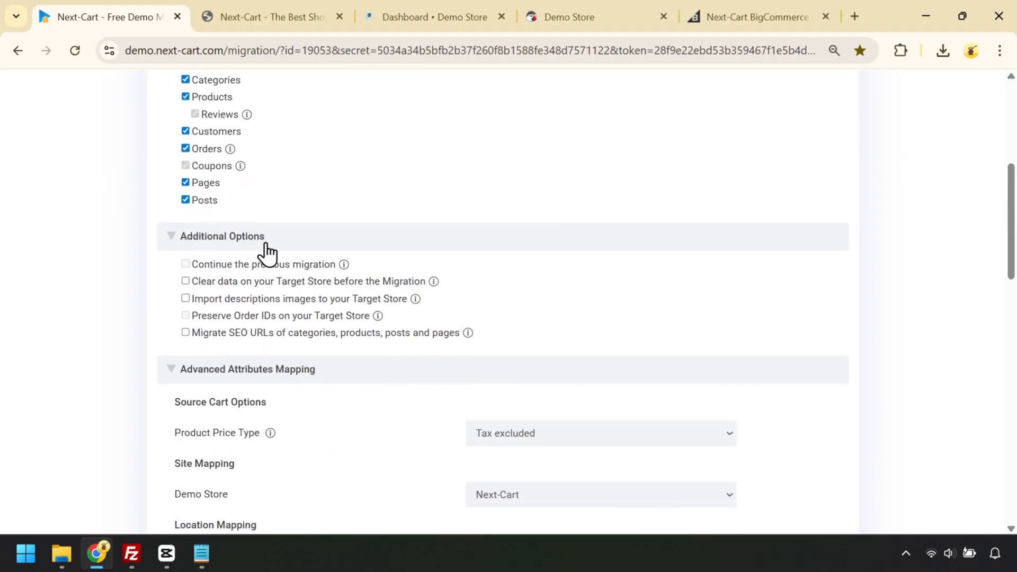
left_click(199, 281)
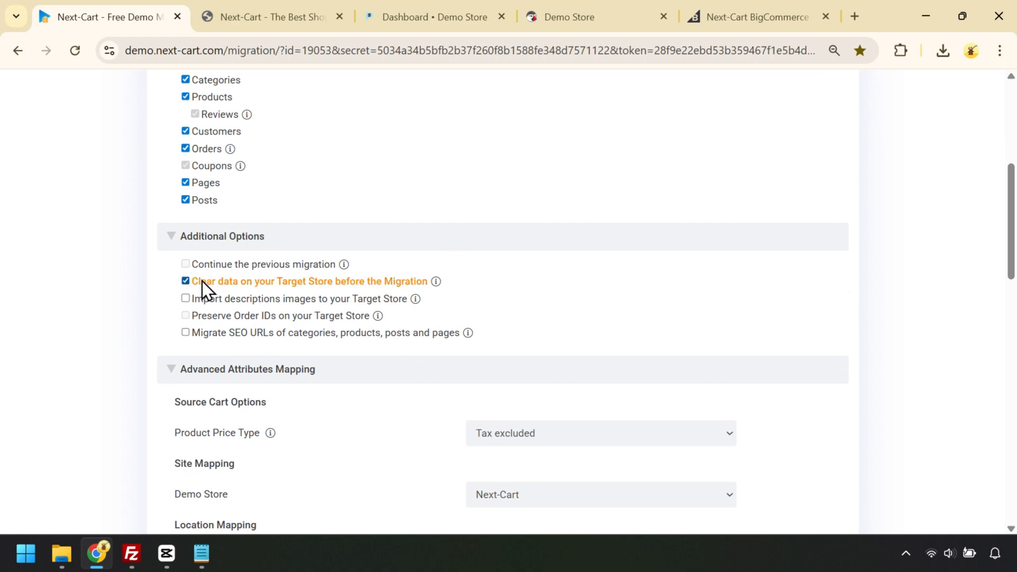
left_click(221, 299)
left_click(225, 336)
Step: Set the source cart's Product Price Type to Tax included and check the Default Location choices, keeping LOCATION 1
scroll(539, 318, "down", 5)
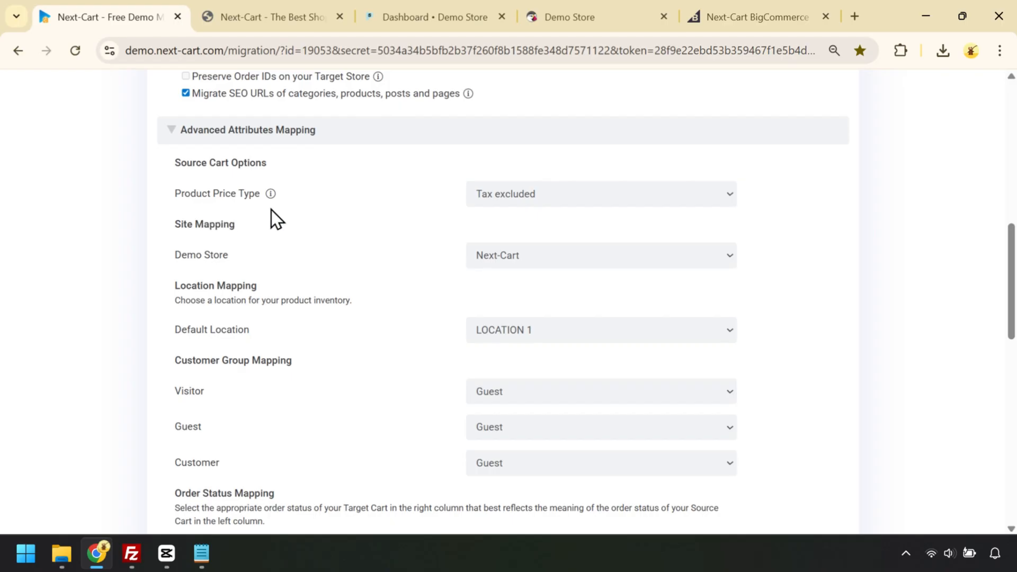
left_click(599, 202)
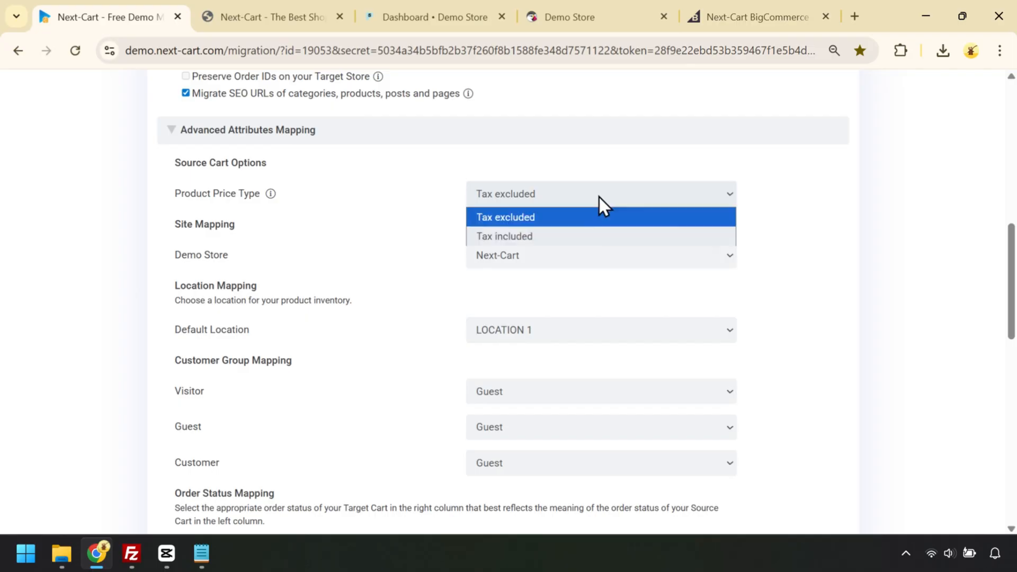
left_click(562, 237)
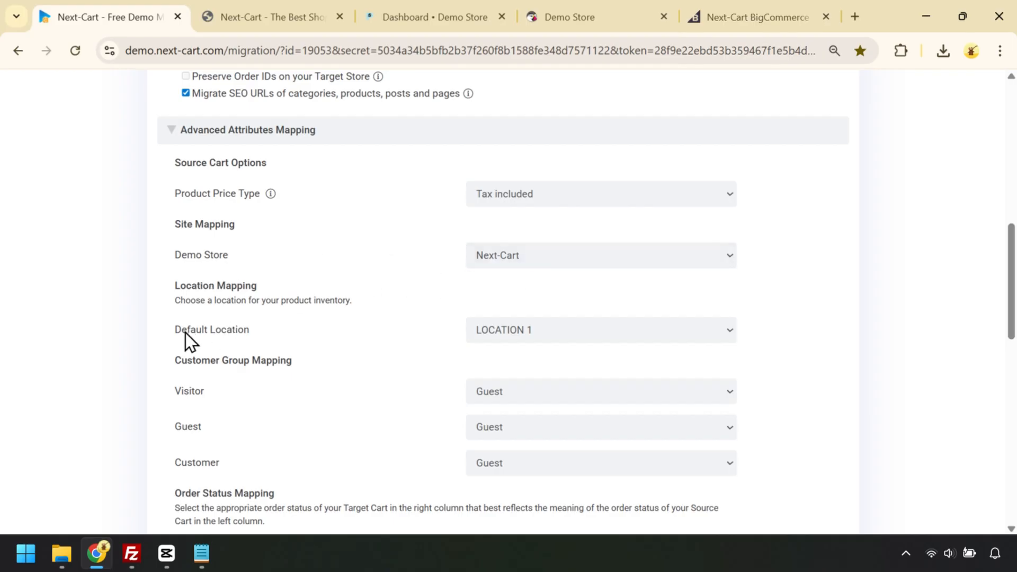
left_click(526, 335)
left_click(525, 334)
Step: Choose the target customer group for the Customer entry in the Customer Group Mapping
scroll(520, 336, "down", 4)
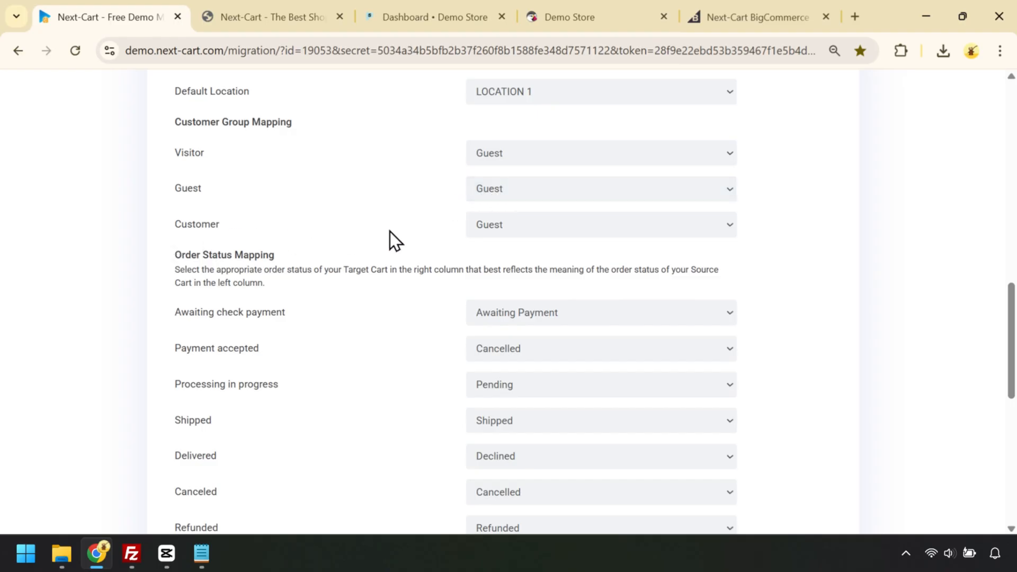
left_click(533, 227)
left_click(526, 244)
Step: Map the order status Payment accepted to Awaiting Payment and Processing in progress to Awaiting Shipment
scroll(525, 245, "down", 3)
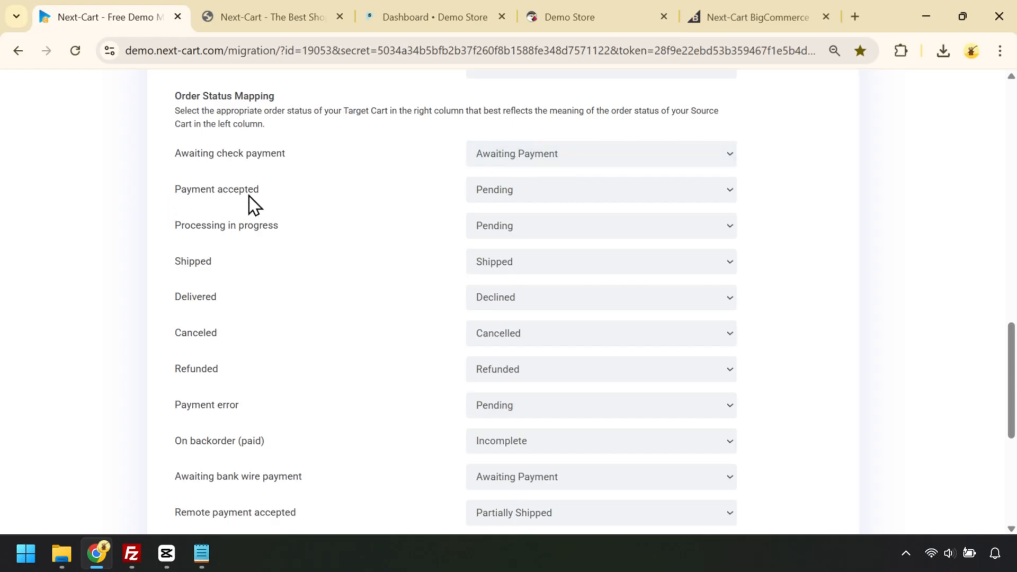
left_click(541, 193)
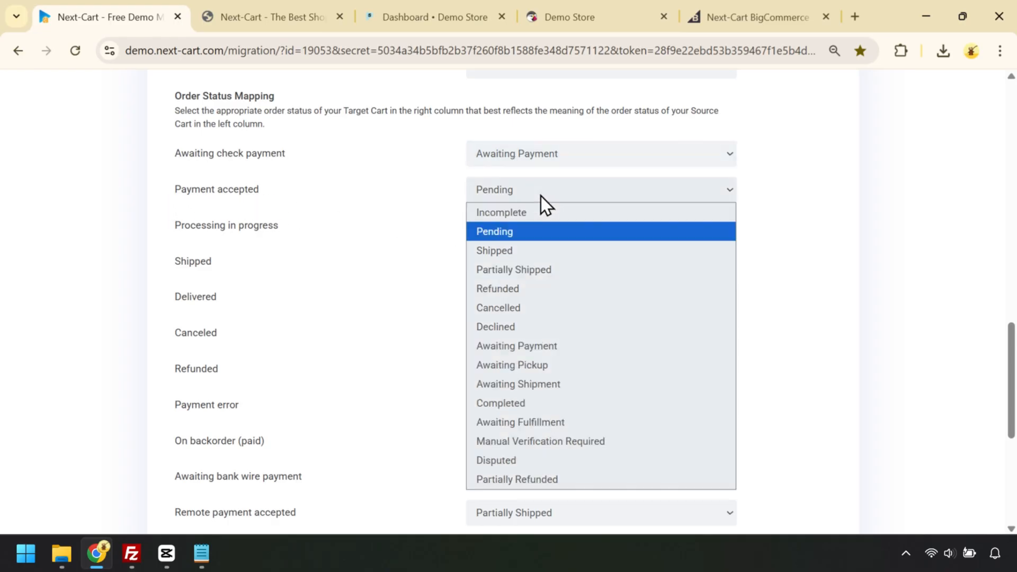
left_click(539, 347)
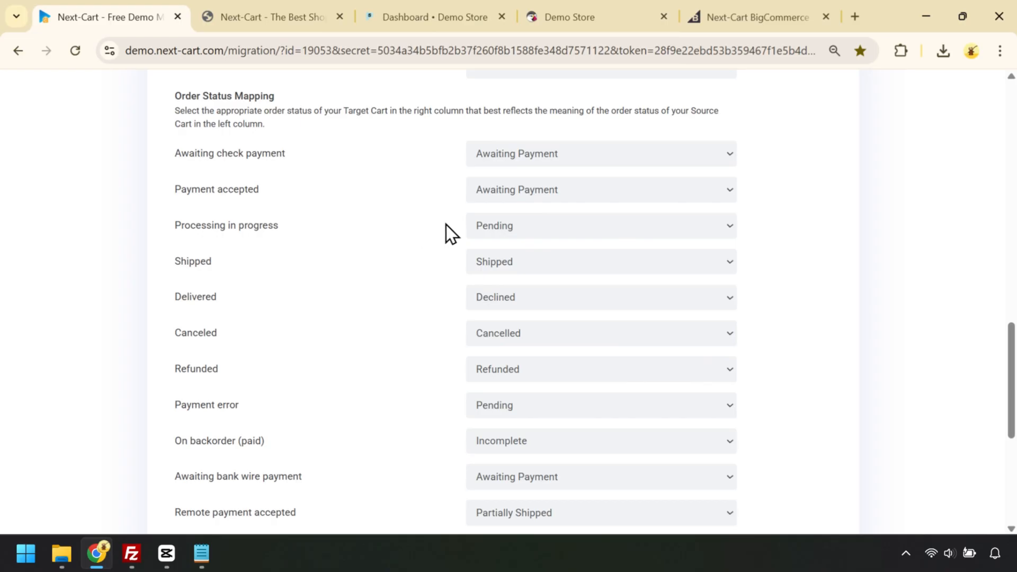
left_click(519, 224)
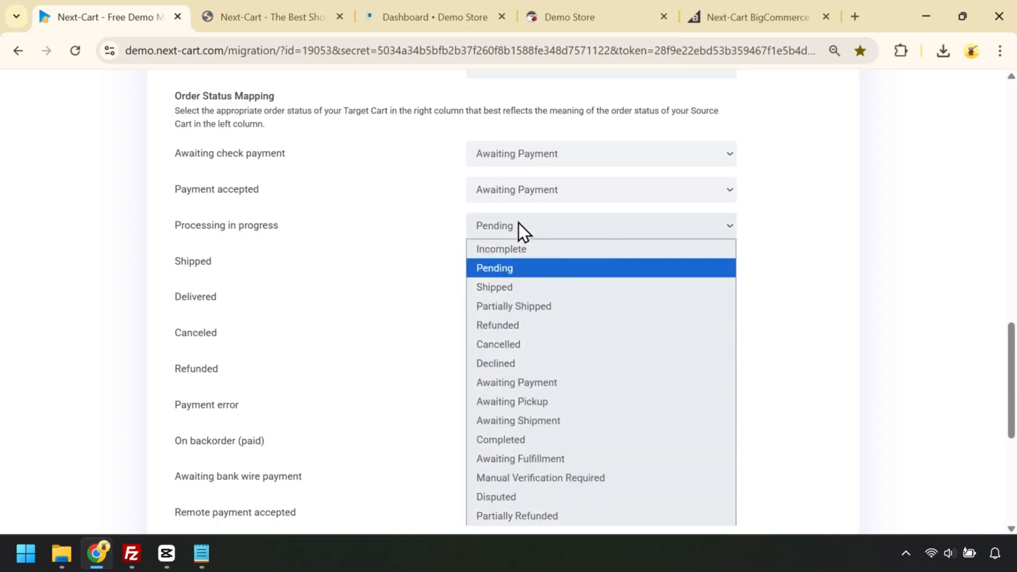
left_click(527, 425)
Step: Map both the Shipped and Delivered order statuses to Completed
left_click(529, 262)
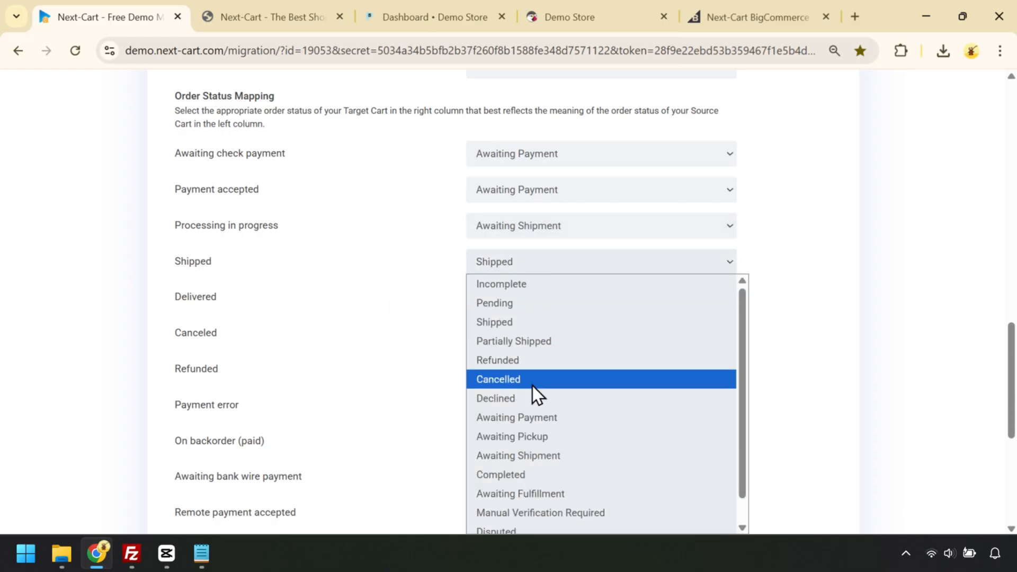
left_click(546, 474)
left_click(564, 301)
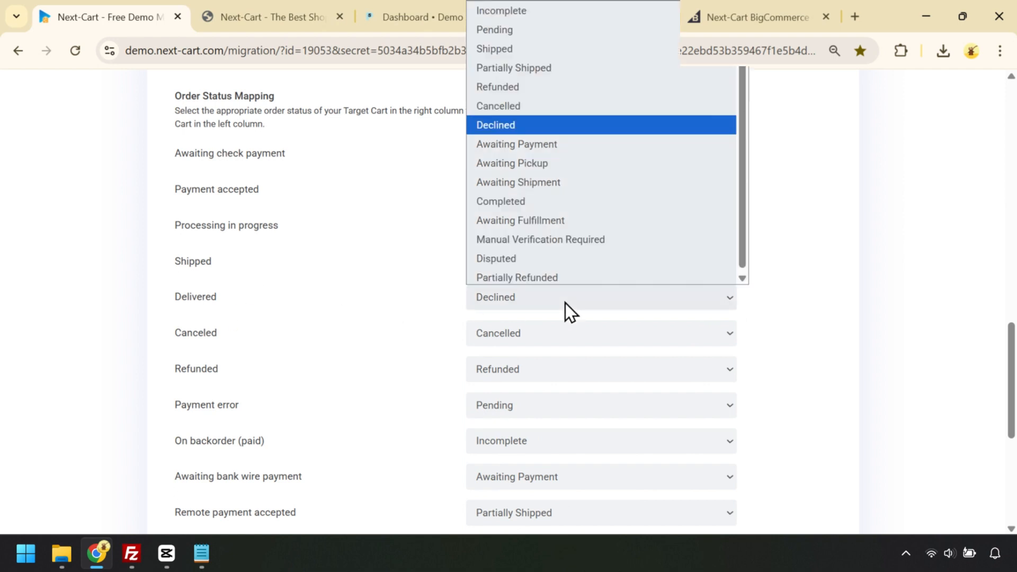
left_click(530, 199)
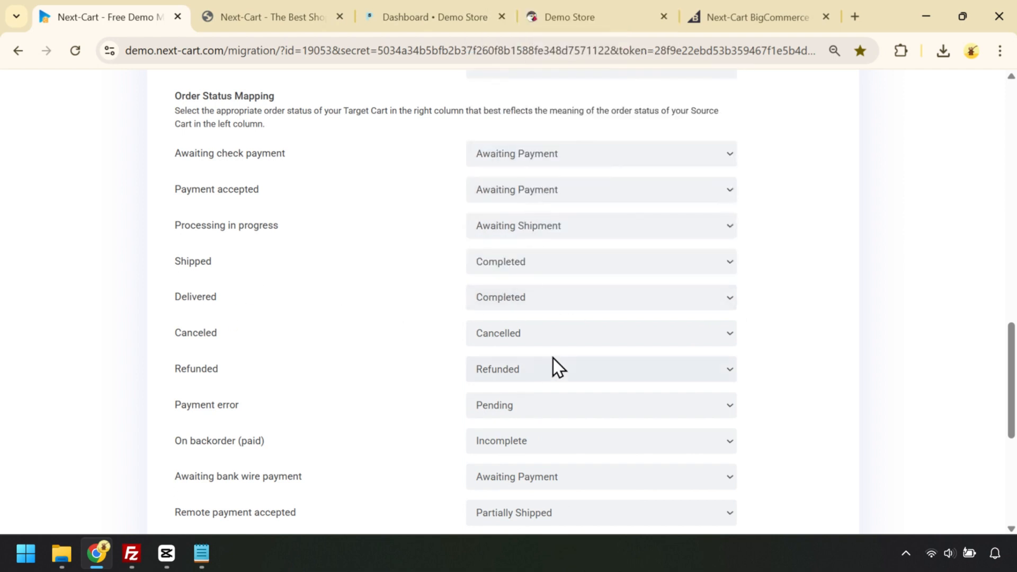
Step: Map the order status Payment error to Incomplete and On backorder (paid) to Awaiting Shipment
scroll(509, 354, "down", 1)
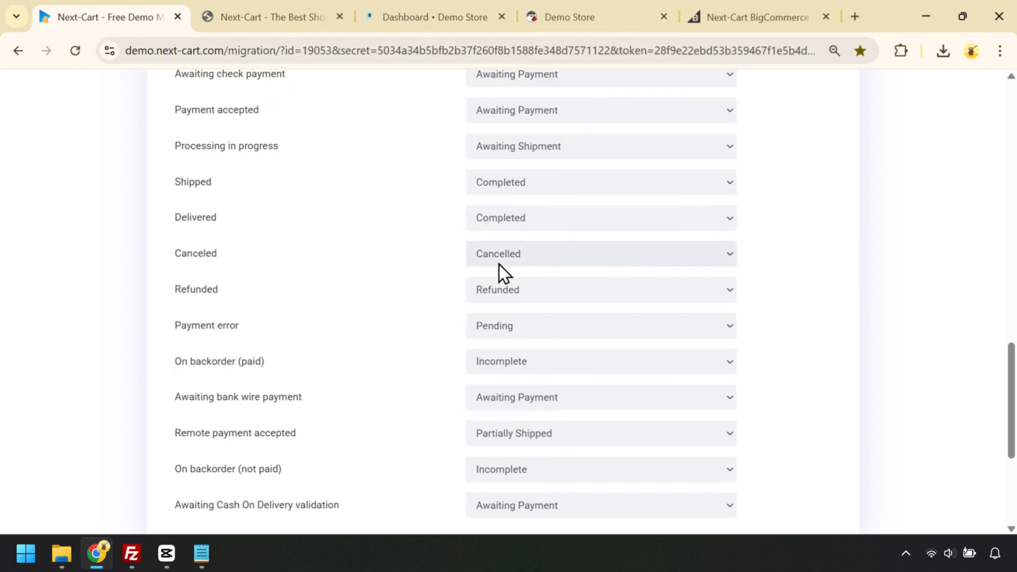
left_click(533, 330)
left_click(529, 35)
left_click(510, 363)
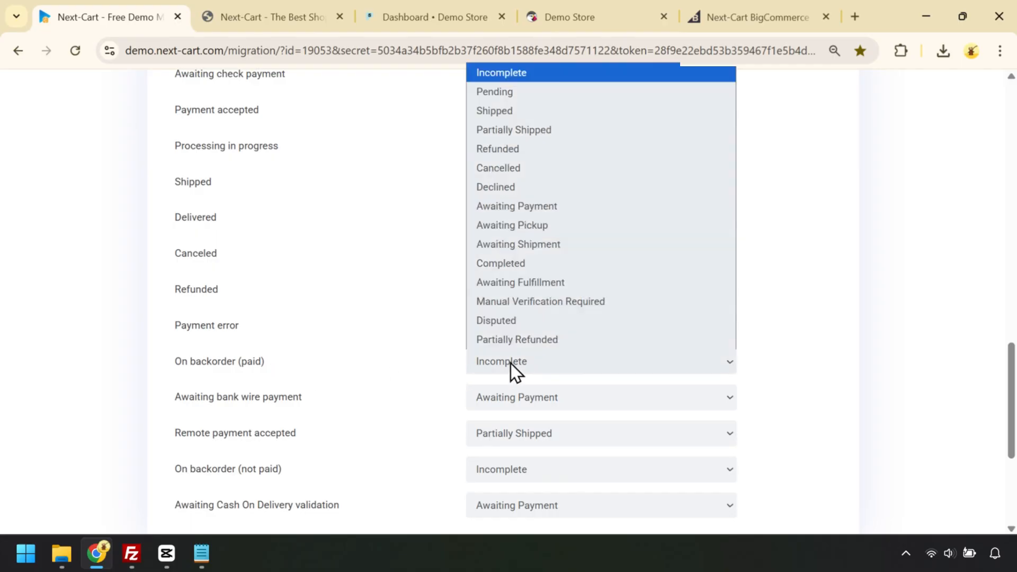
left_click(544, 244)
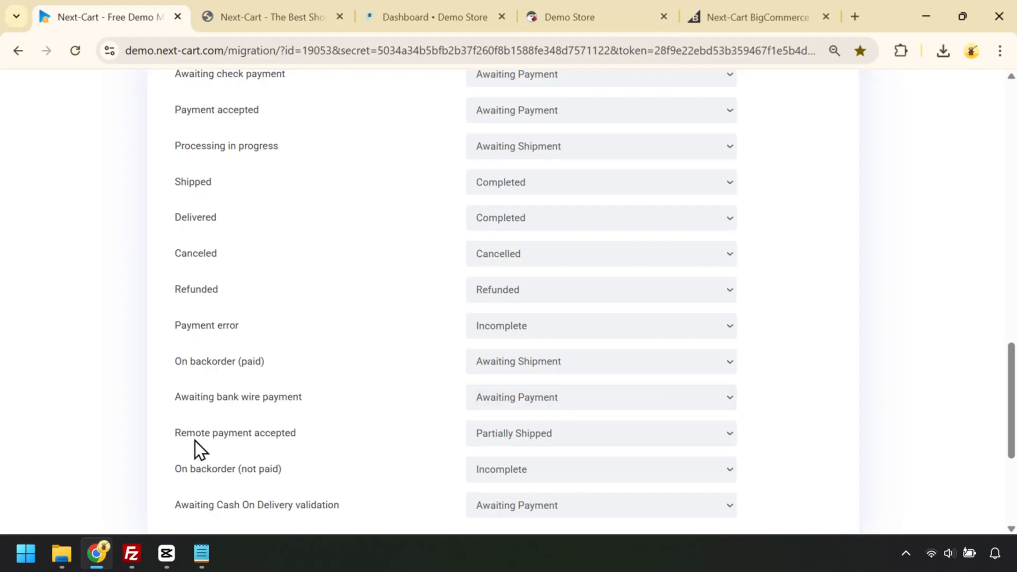
Step: Map the order status Remote payment accepted to Awaiting Pickup and On backorder (not paid) to Awaiting Payment
left_click(577, 438)
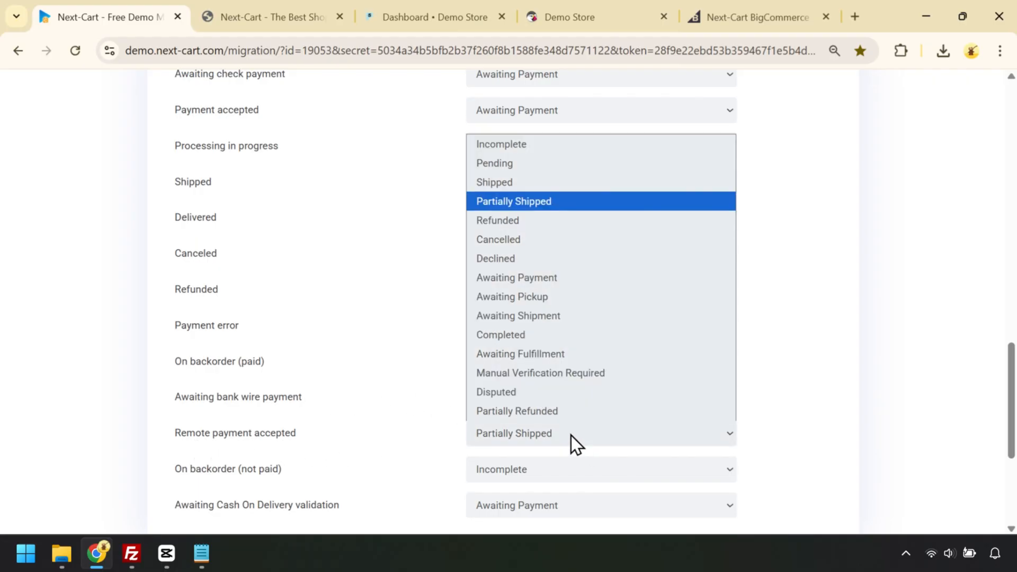
left_click(535, 298)
scroll(371, 377, "down", 2)
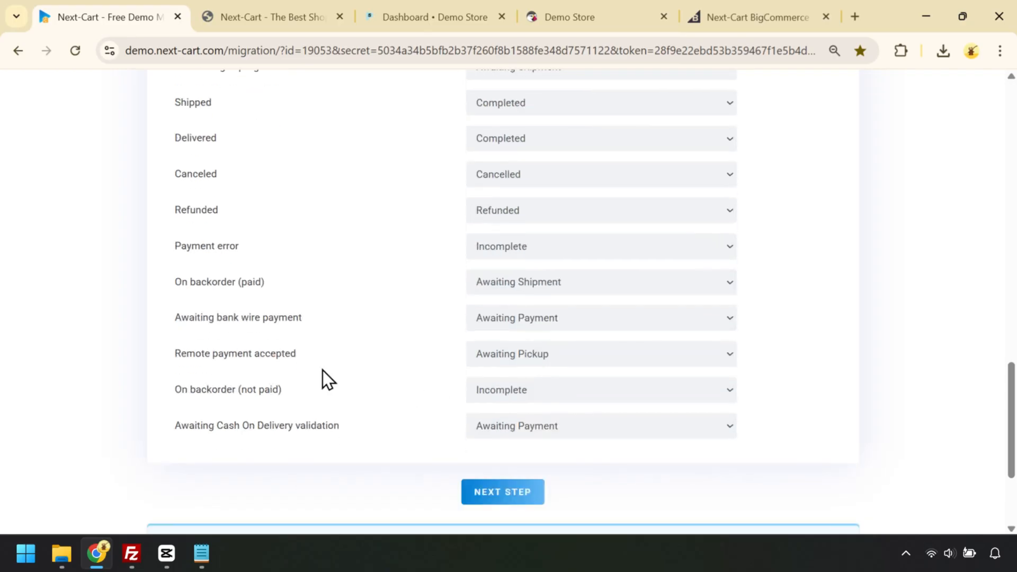
left_click(545, 393)
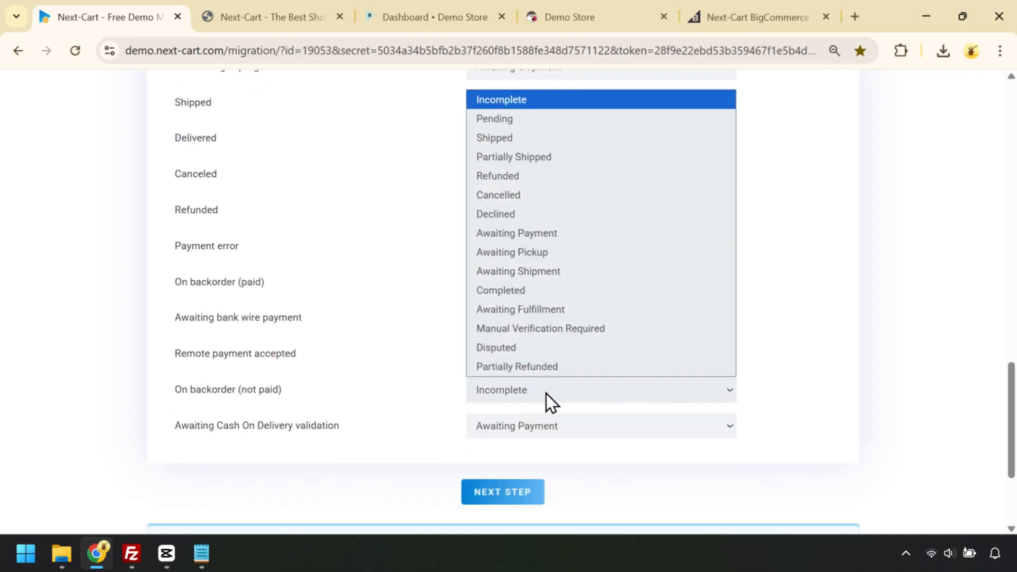
left_click(548, 236)
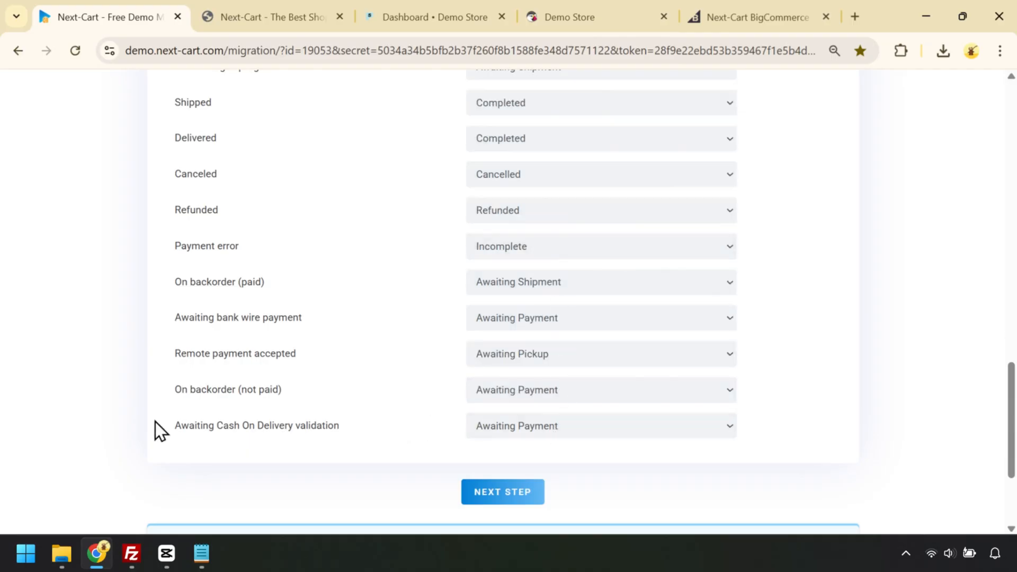
Step: Map Awaiting Cash On Delivery validation to Awaiting Fulfillment and start the demo migration
left_click(556, 430)
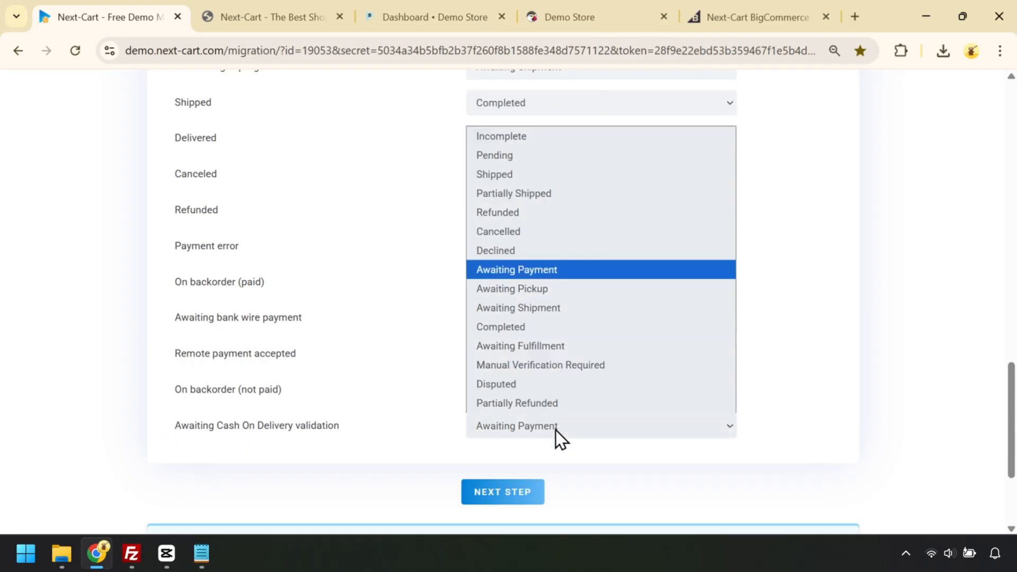
left_click(547, 352)
scroll(542, 445, "down", 1)
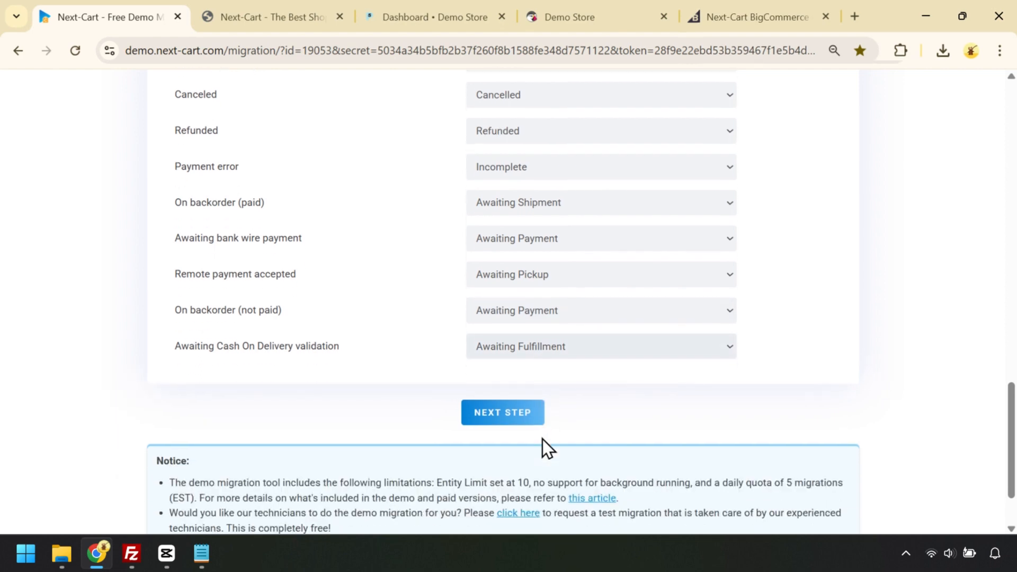
left_click(518, 418)
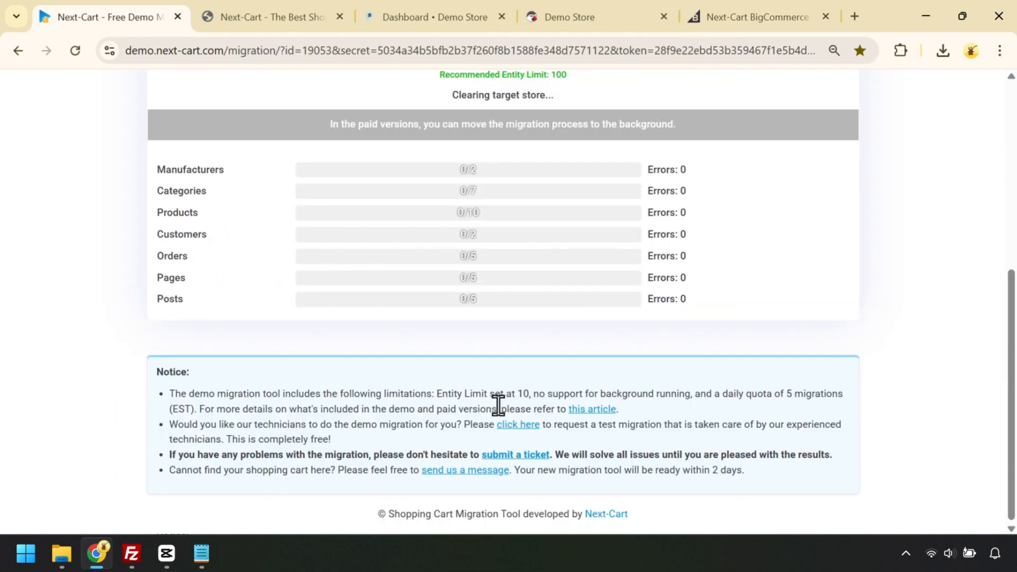
Step: Review the migration's per-entity progress, error figures and the completion options beneath them
scroll(517, 399, "up", 3)
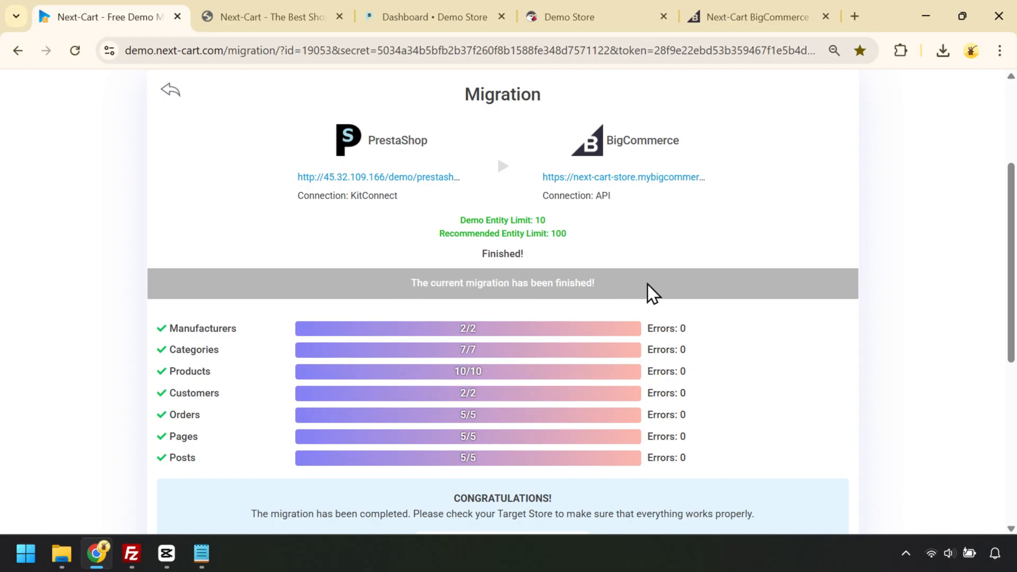
scroll(647, 286, "down", 3)
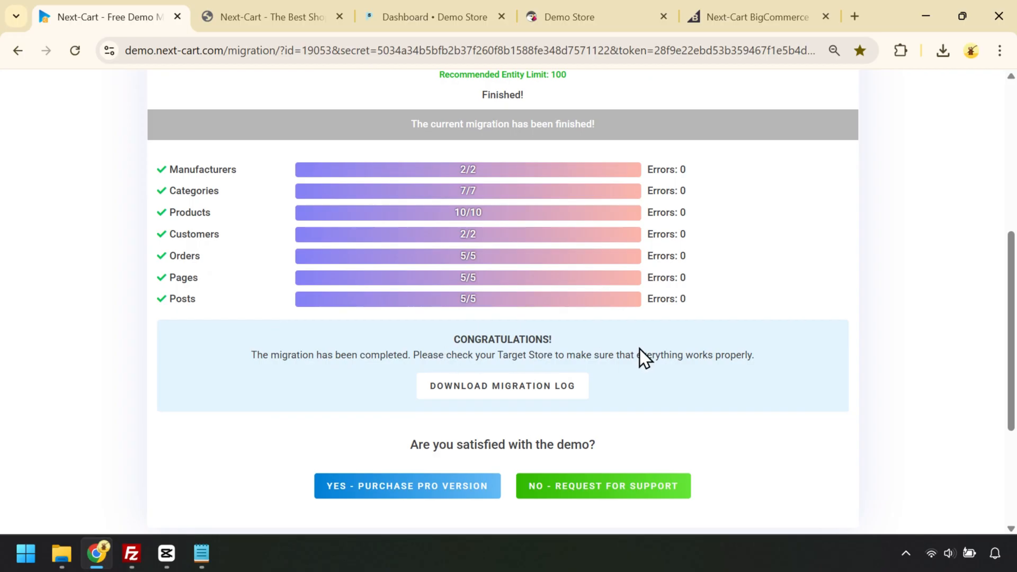
scroll(686, 347, "down", 1)
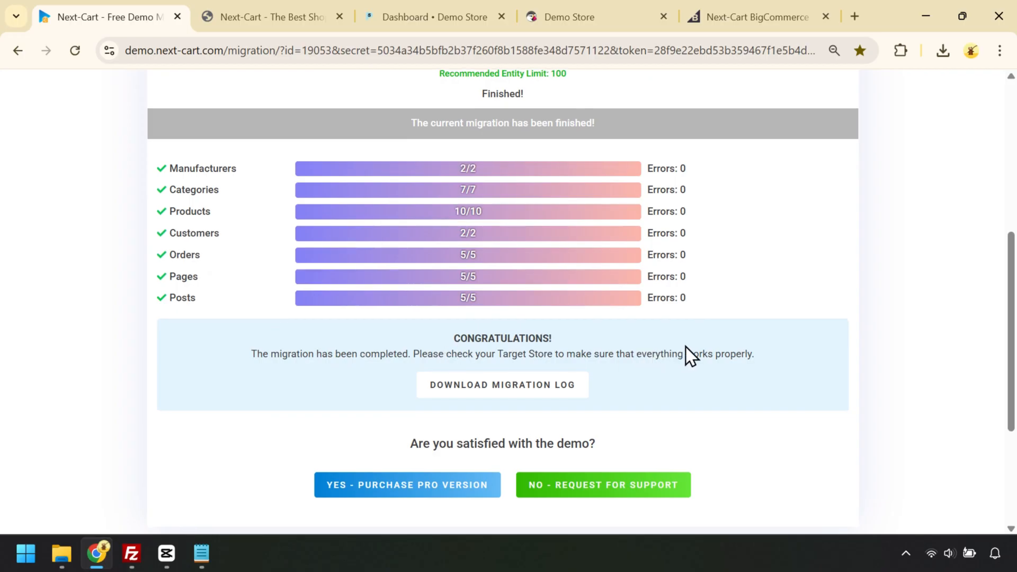
scroll(687, 348, "down", 2)
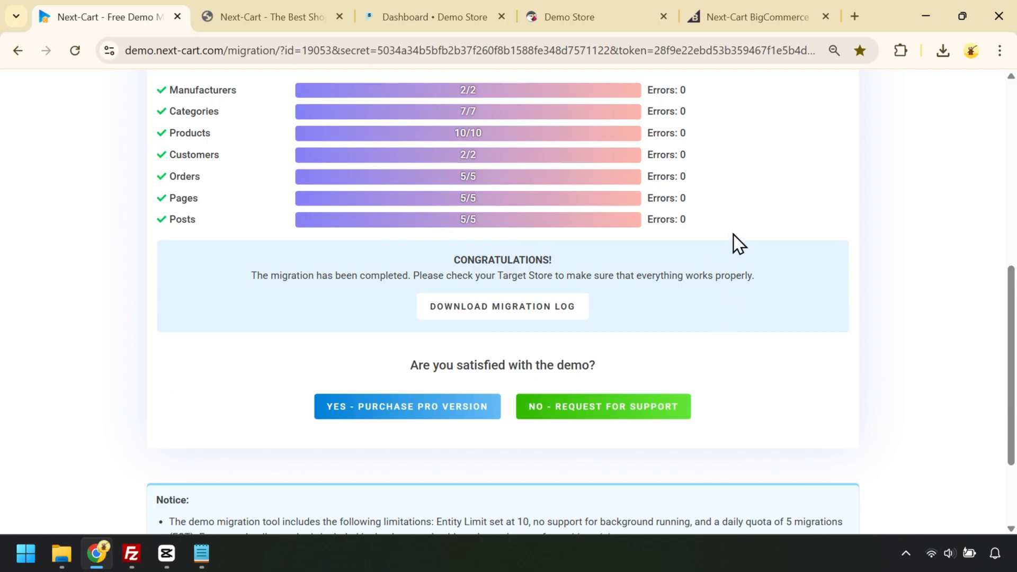
Step: Switch to the BigCommerce admin, dismiss the API credentials and open the store dashboard
left_click(726, 17)
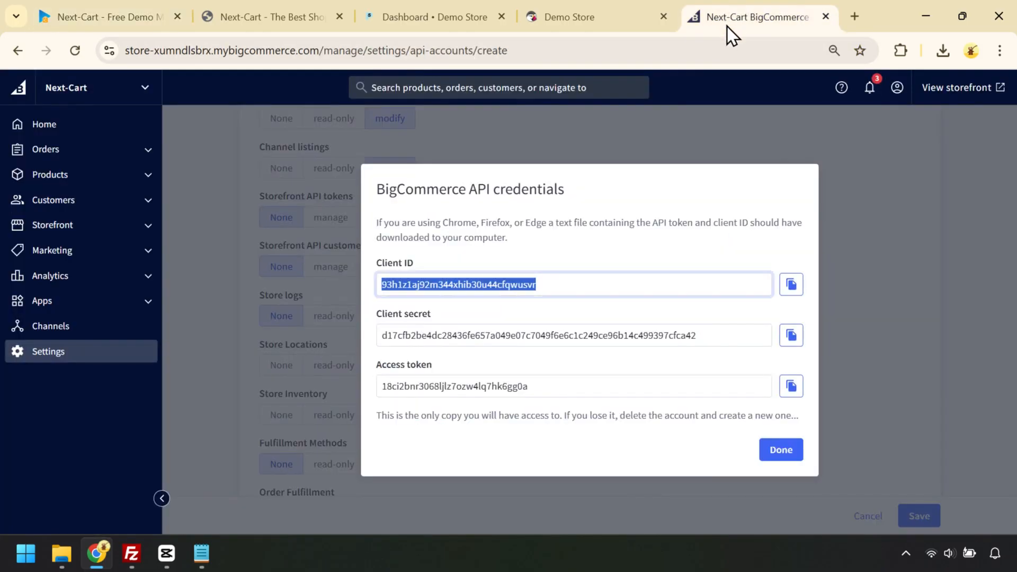
left_click(790, 453)
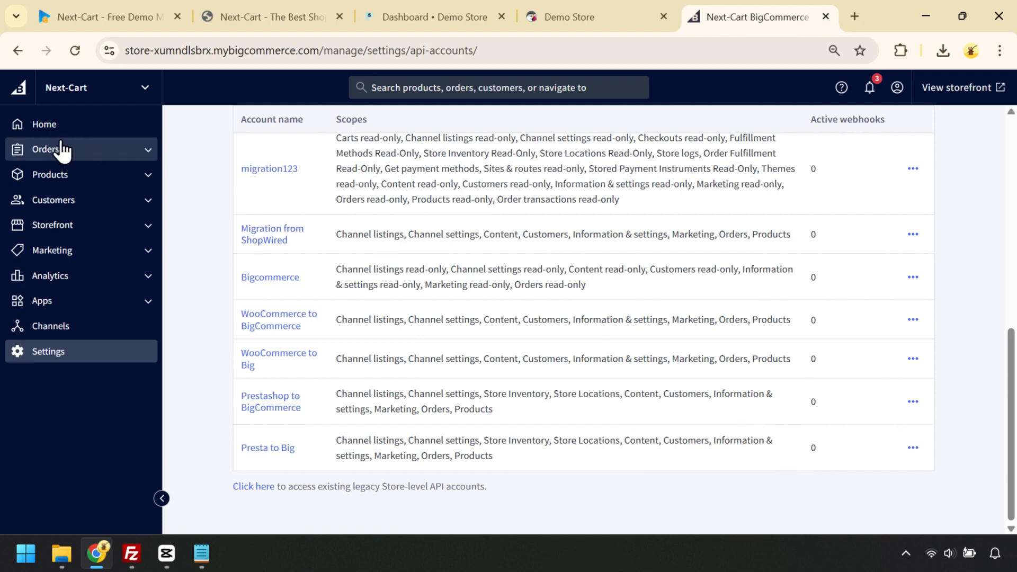
left_click(53, 124)
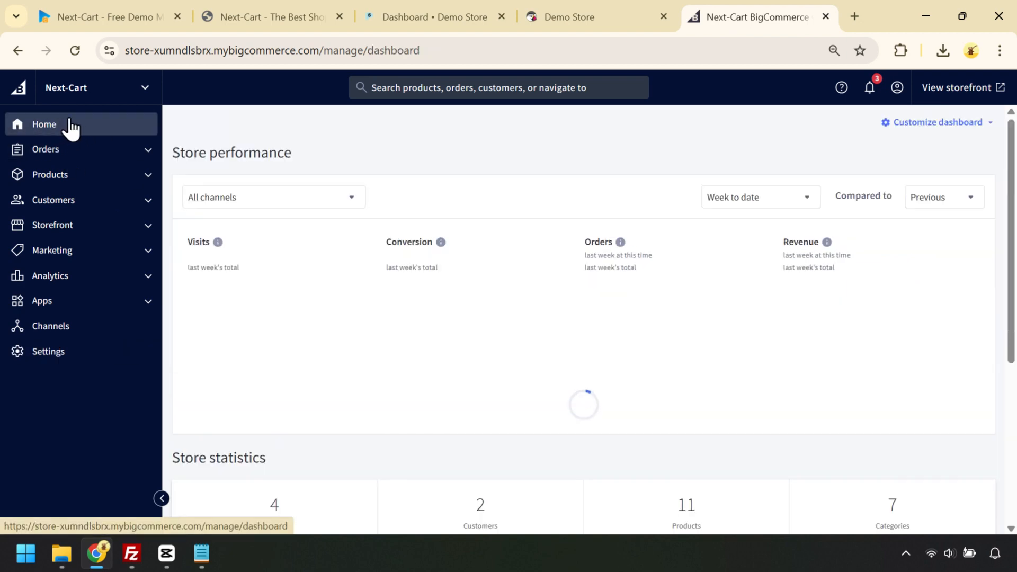
Step: Open the full product list in the BigCommerce store and look through the migrated products
left_click(76, 169)
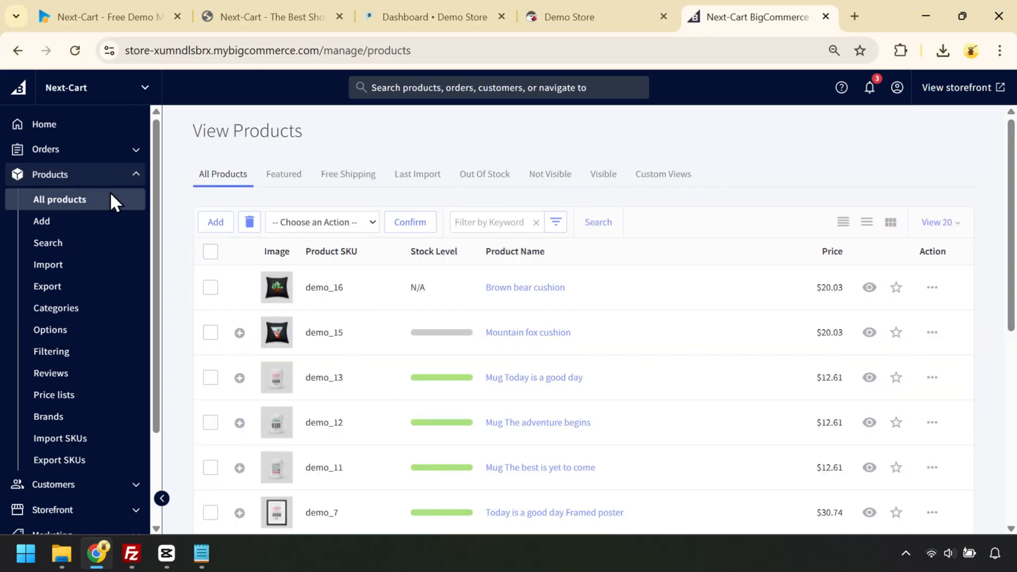
scroll(410, 288, "down", 1)
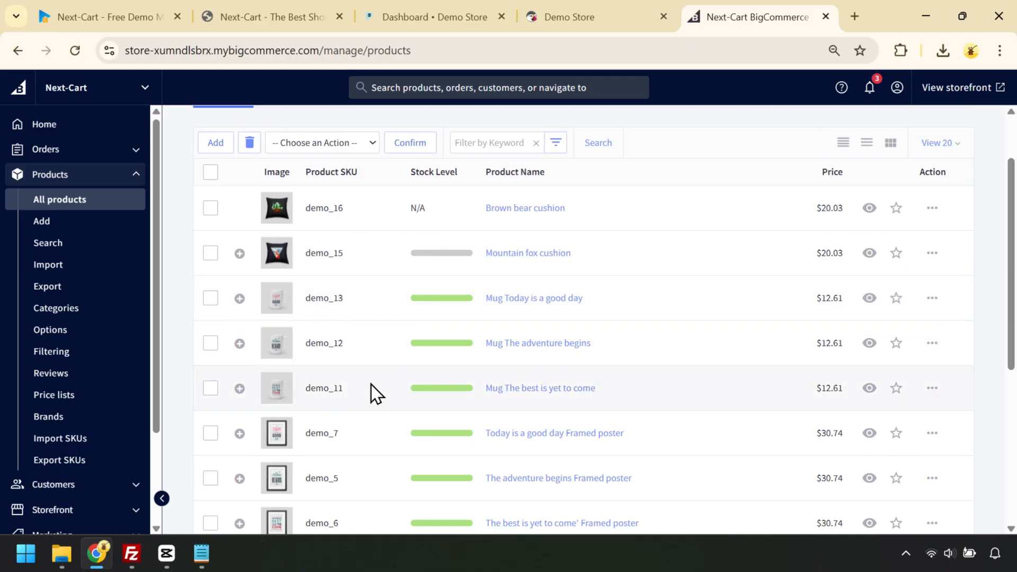
scroll(371, 392, "down", 2)
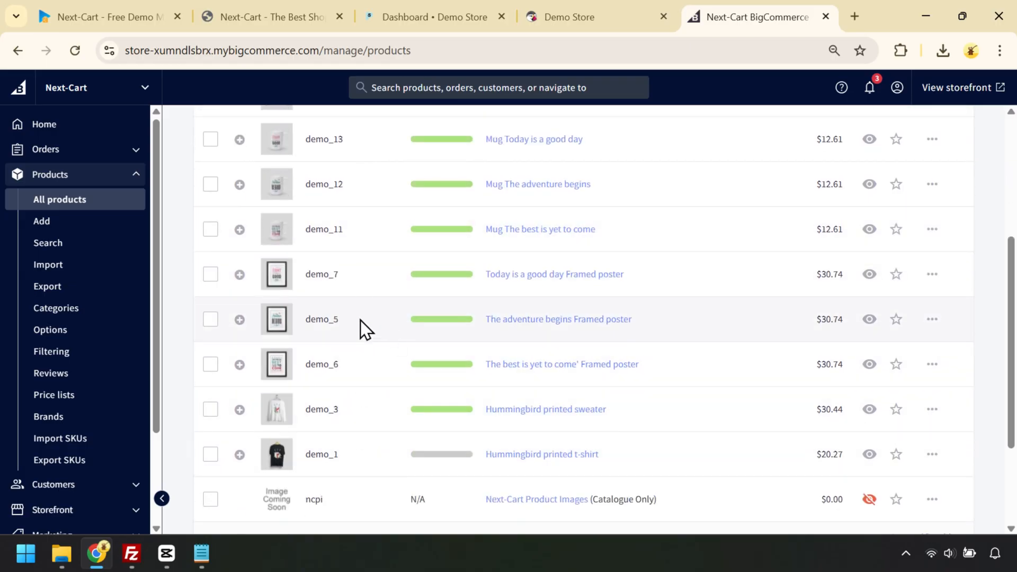
scroll(376, 319, "up", 3)
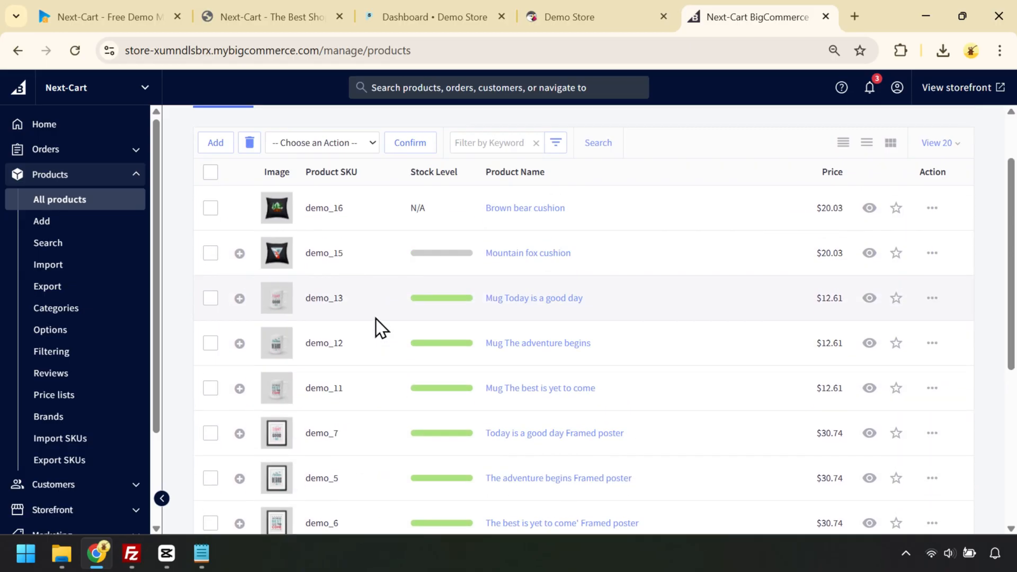
Step: Inspect the migrated product categories, orders and customers in the BigCommerce store
left_click(69, 313)
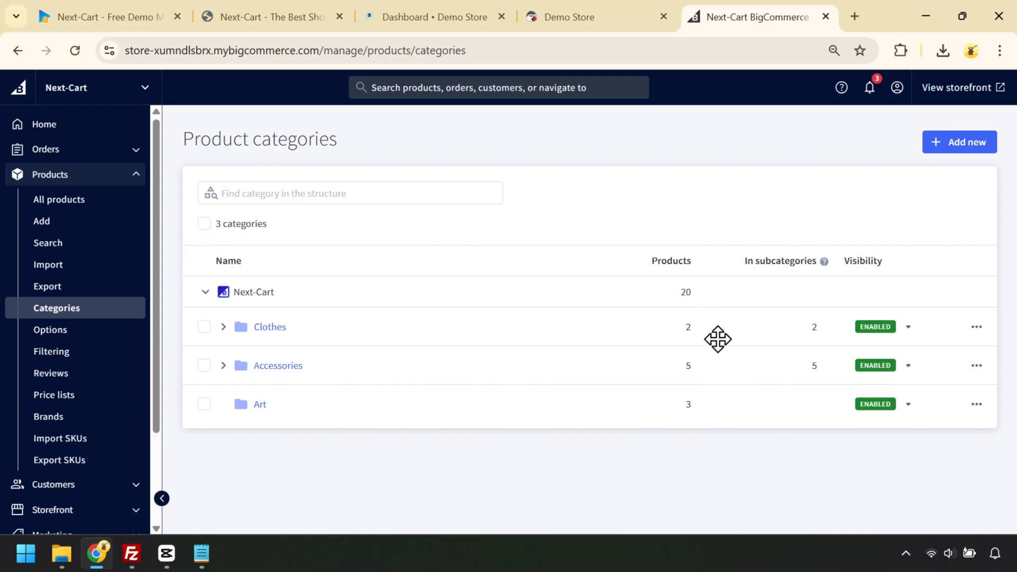
left_click(56, 143)
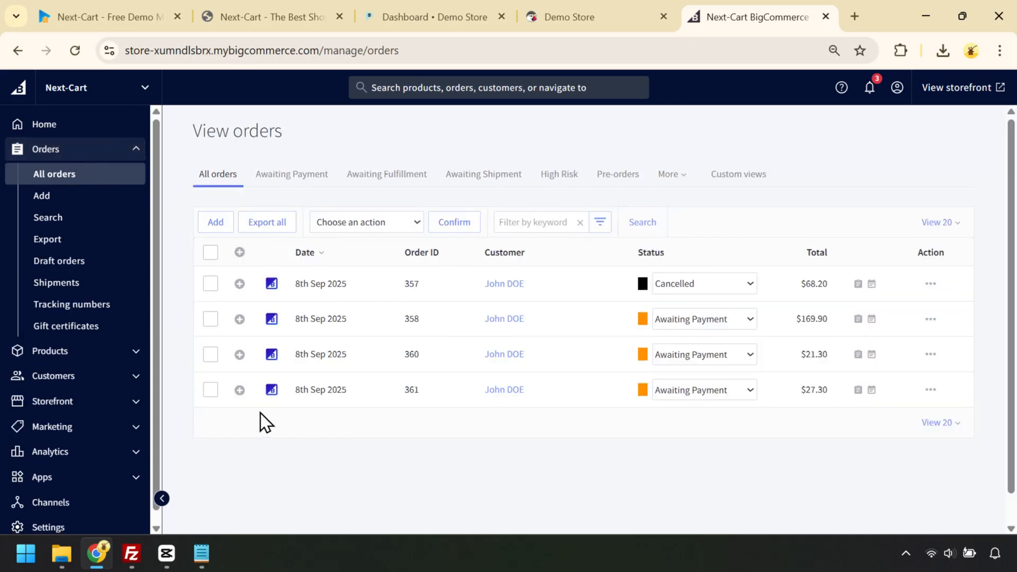
left_click(69, 379)
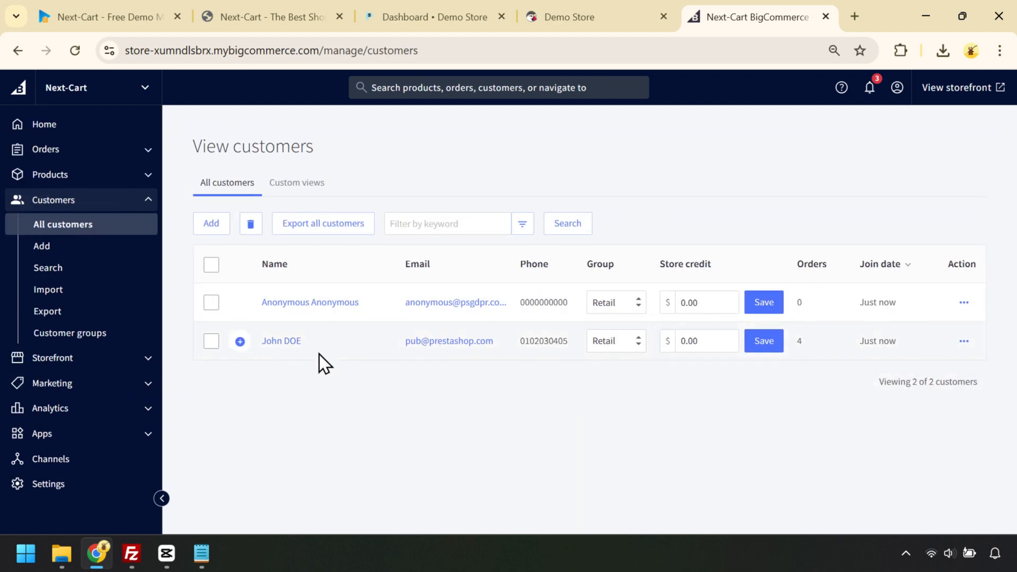
Step: Return to the Next-Cart demo migration and open the purchase options of the PrestaShop to BigCommerce Pro version
left_click(104, 16)
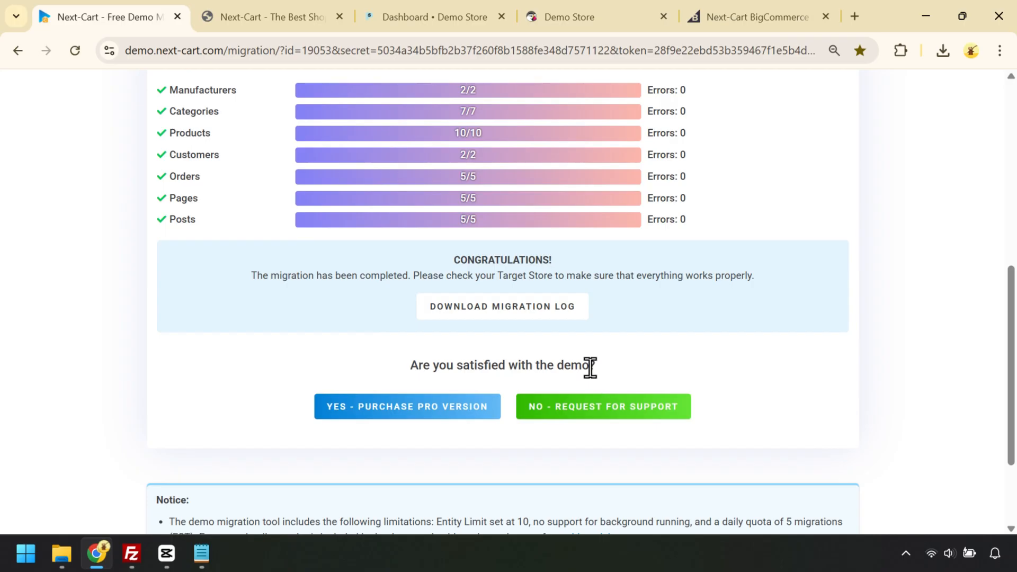
left_click(441, 419)
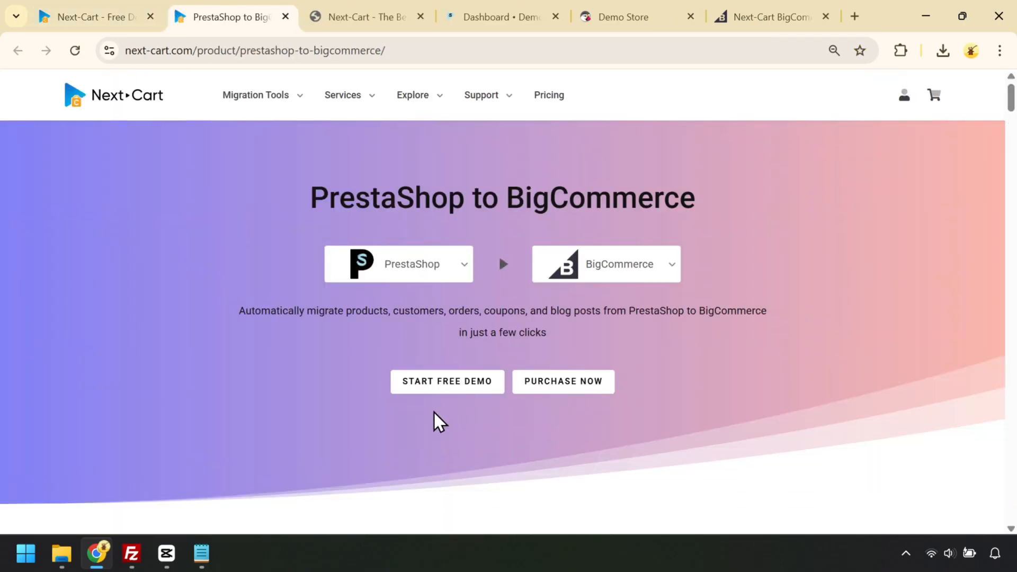
left_click(560, 386)
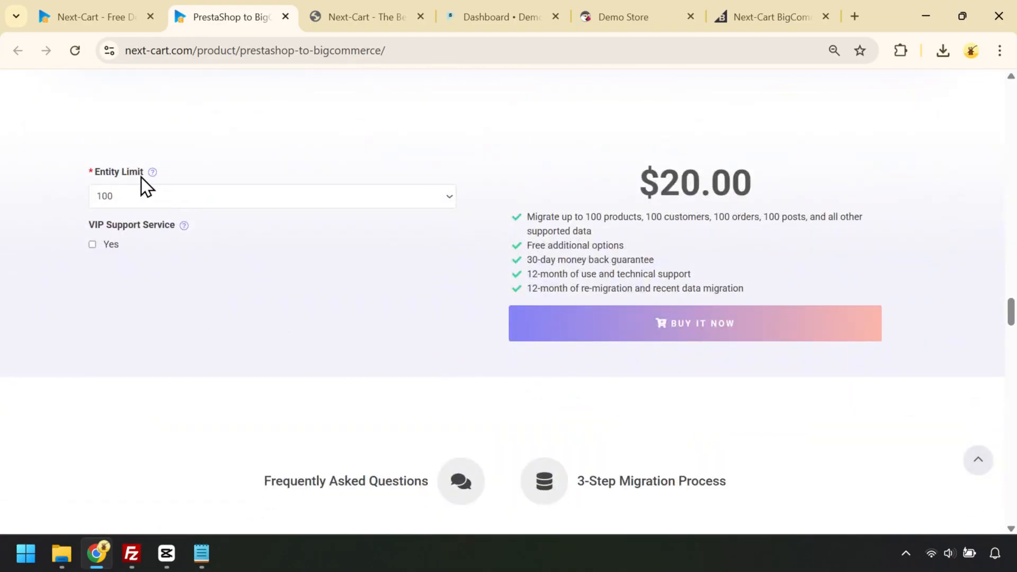
Step: Set the Entity Limit to 2,000 and enable VIP Support Service with Target Store Installation, Migration Assistant and Migration Customization
left_click(173, 197)
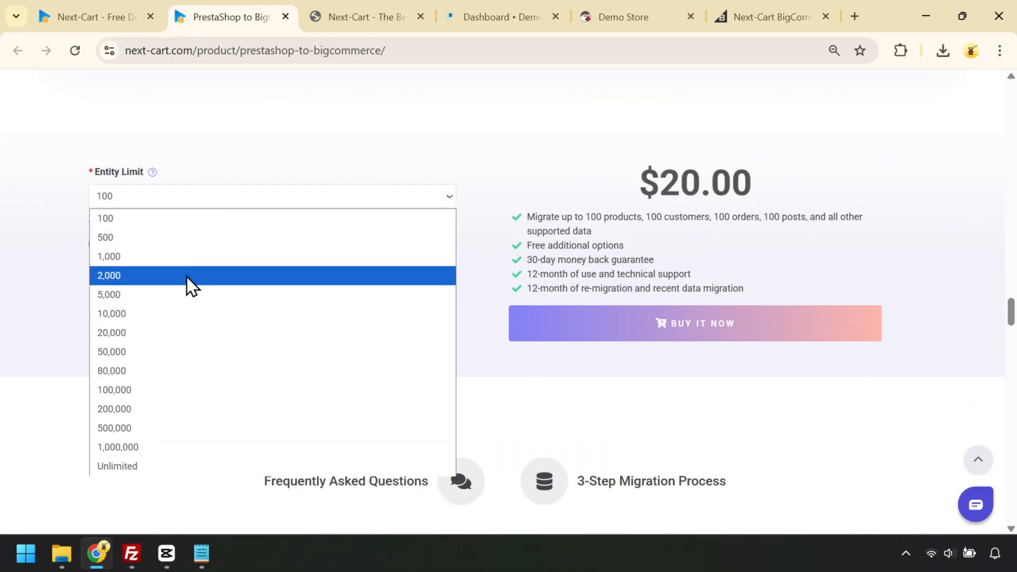
left_click(187, 275)
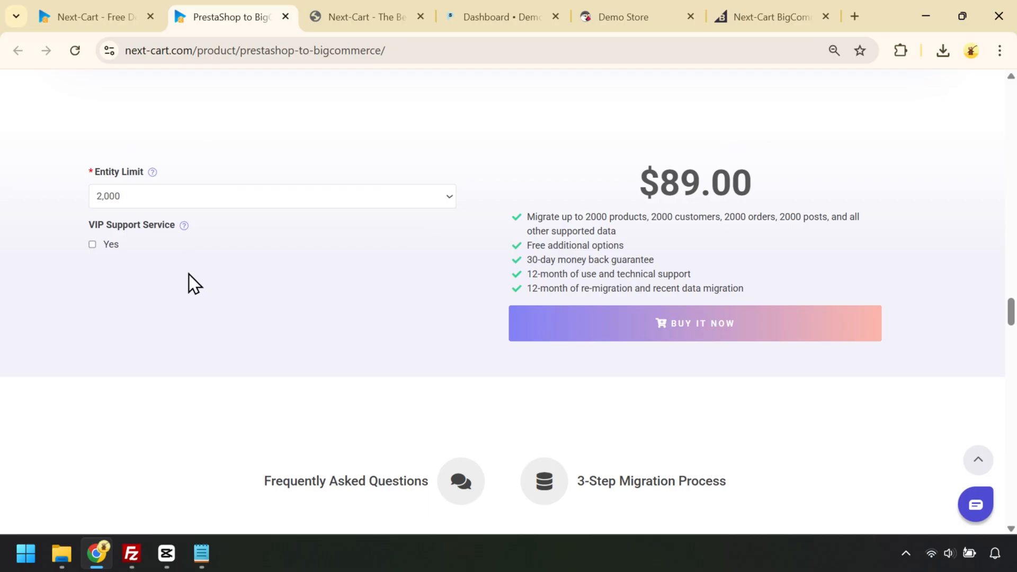
left_click(93, 245)
mouse_move(180, 224)
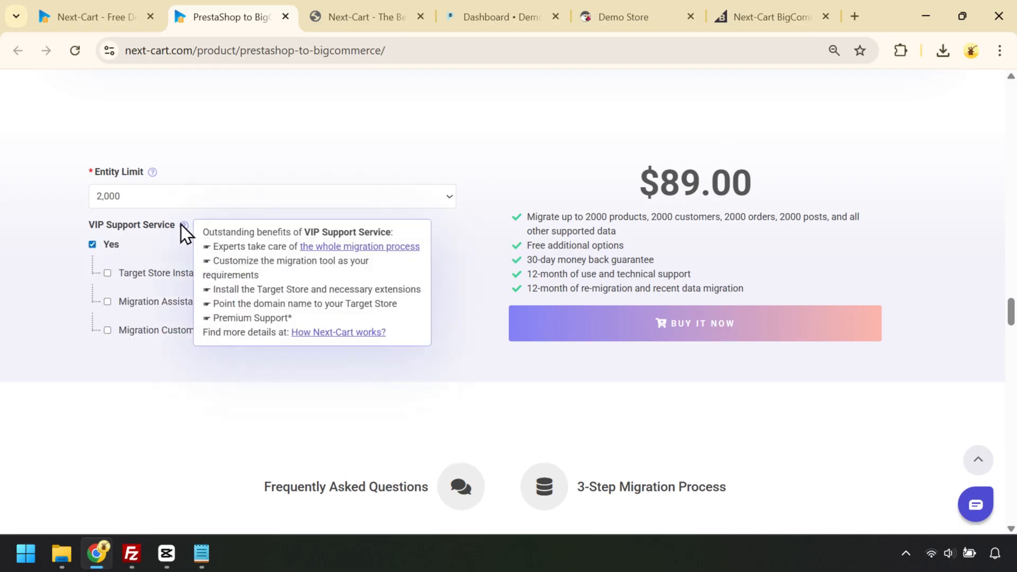
left_click(108, 273)
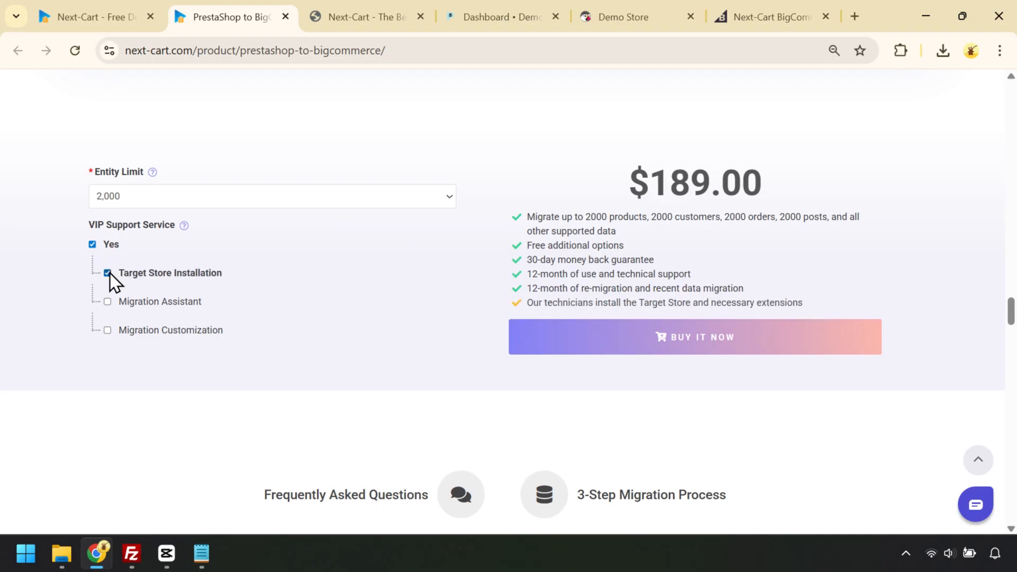
left_click(109, 302)
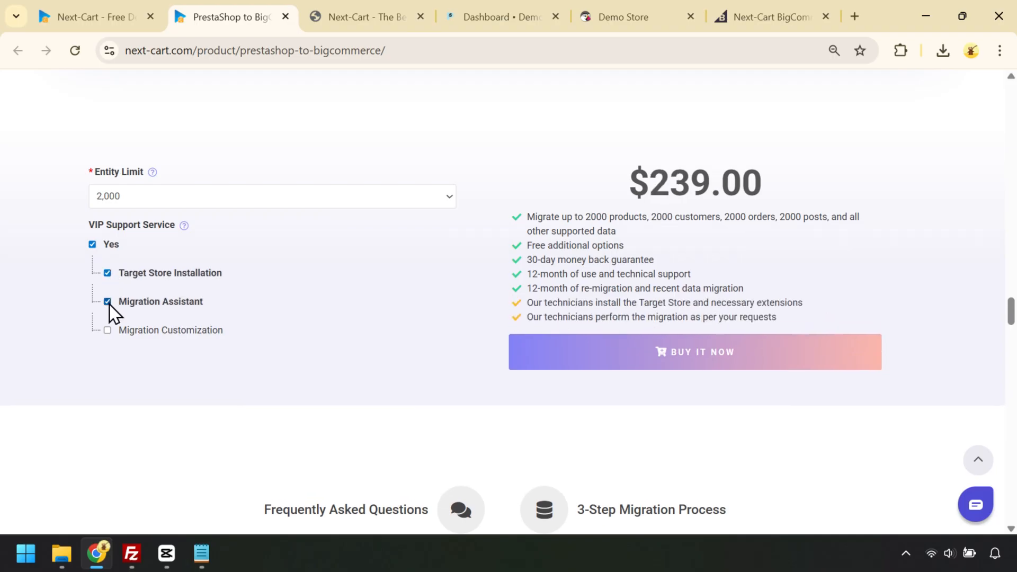
left_click(108, 330)
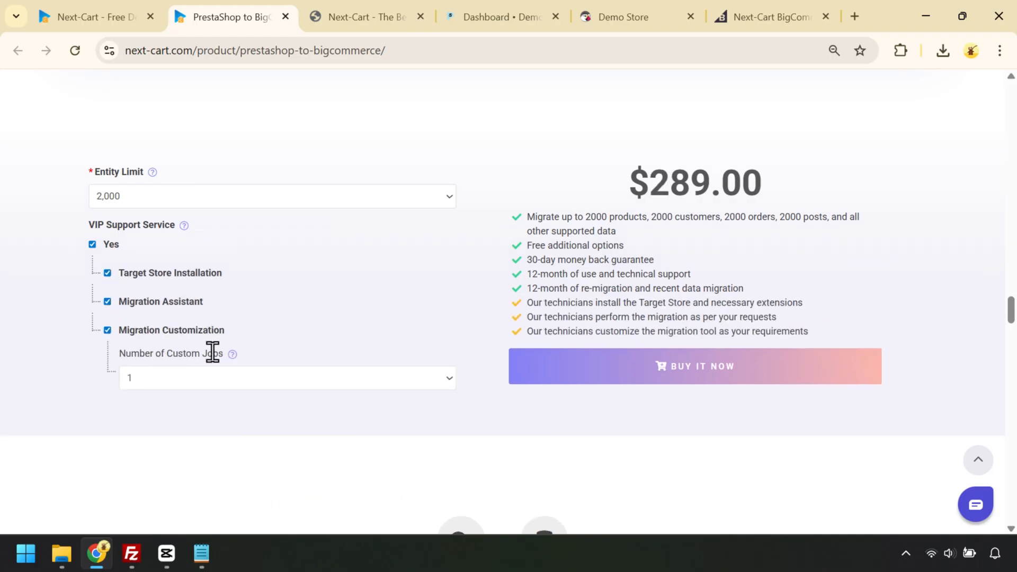
mouse_move(236, 353)
Step: Open the support request form from the completed demo migration, look through the ticket fields and return to the migration page
left_click(96, 13)
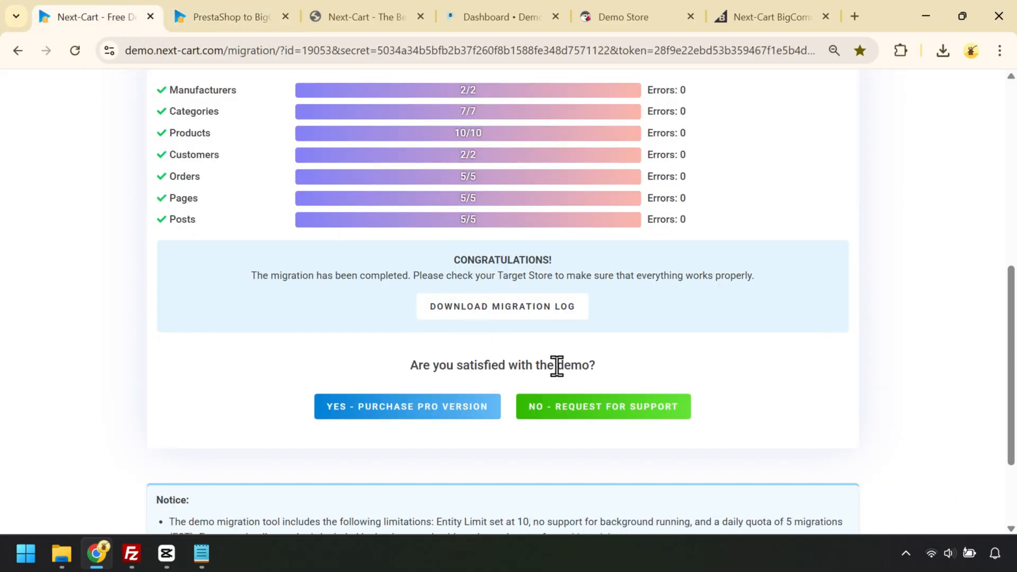
left_click(572, 410)
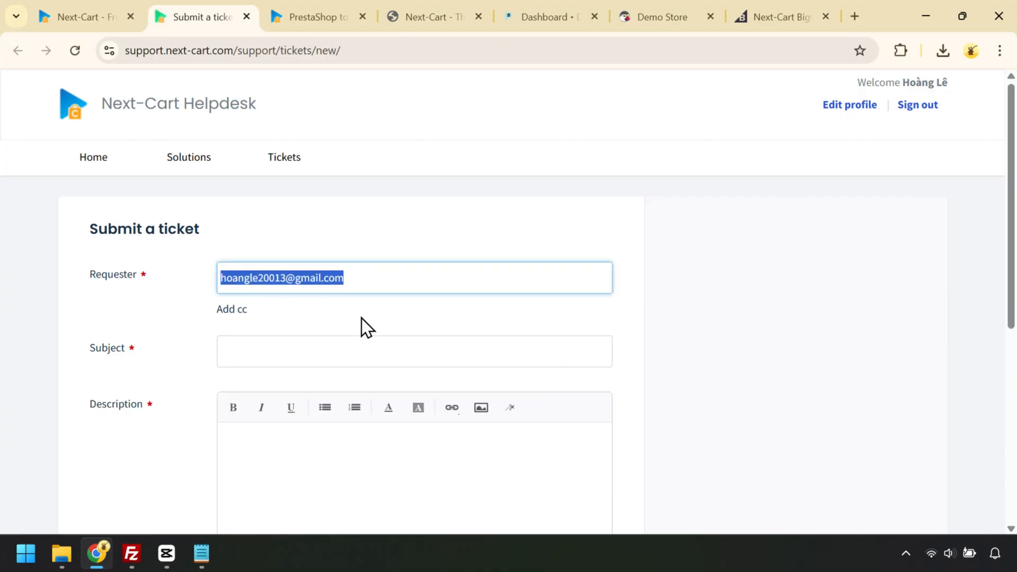
scroll(359, 317, "down", 2)
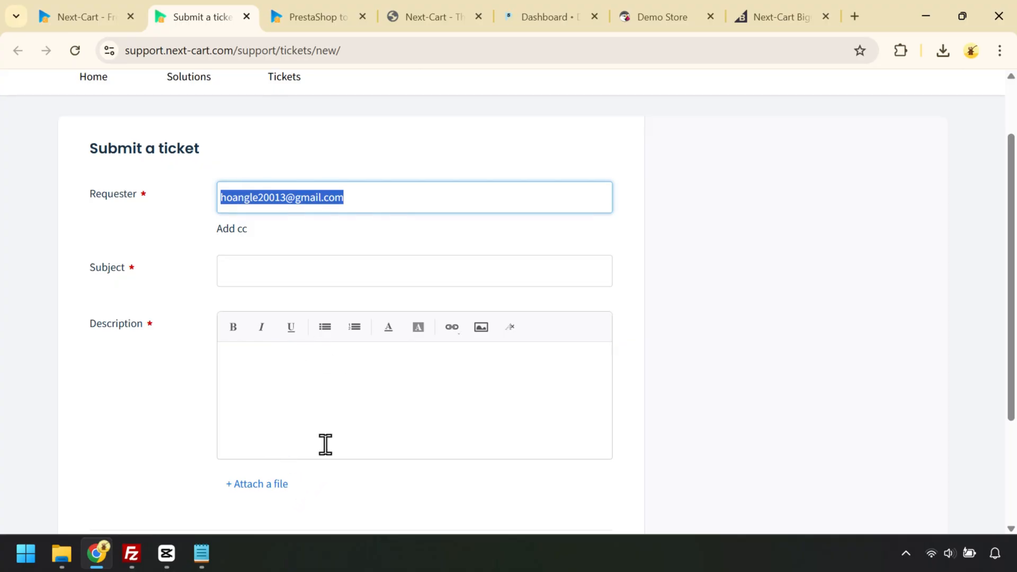
scroll(325, 445, "down", 3)
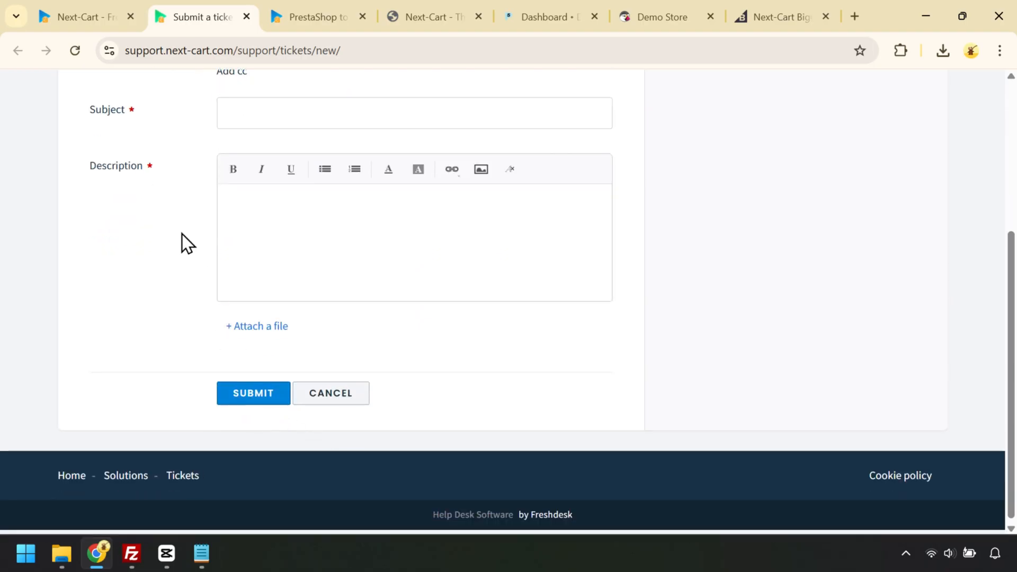
left_click(87, 19)
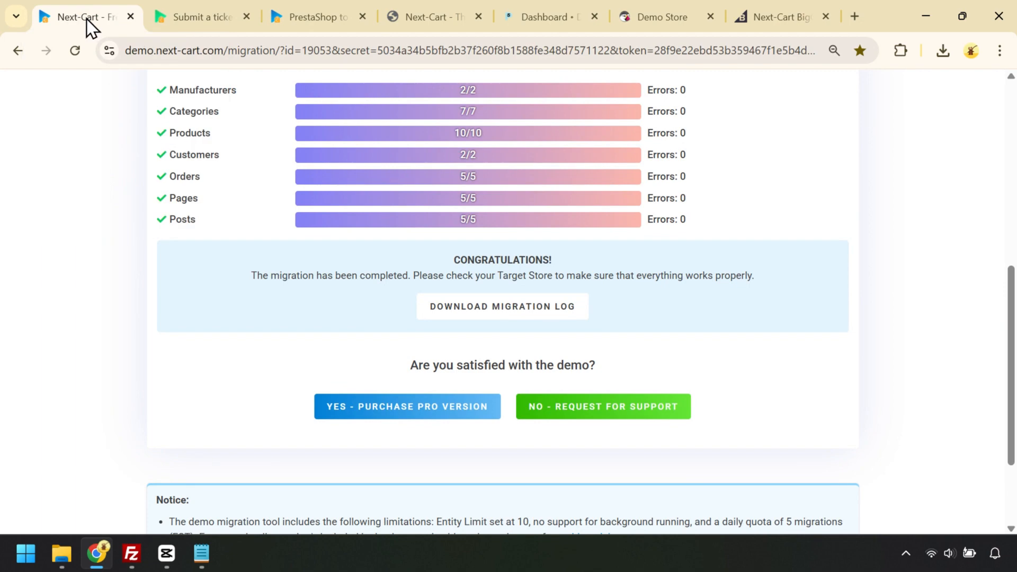